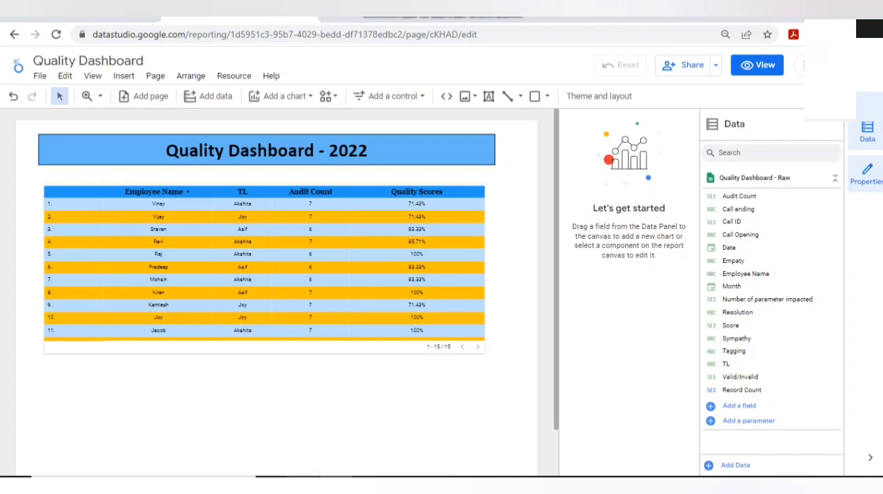
# - Review the raw audit data in the source spreadsheet and return to the Quality Dashboard report
pyautogui.click(81, 14)
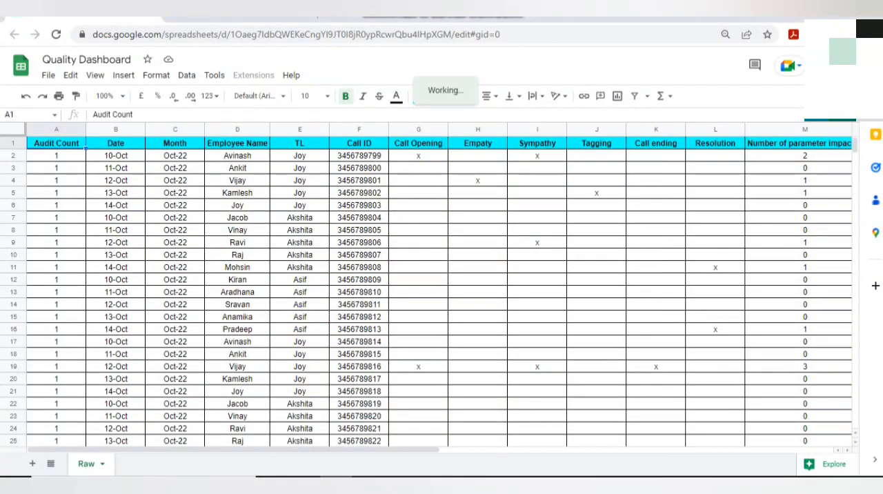
pyautogui.click(247, 16)
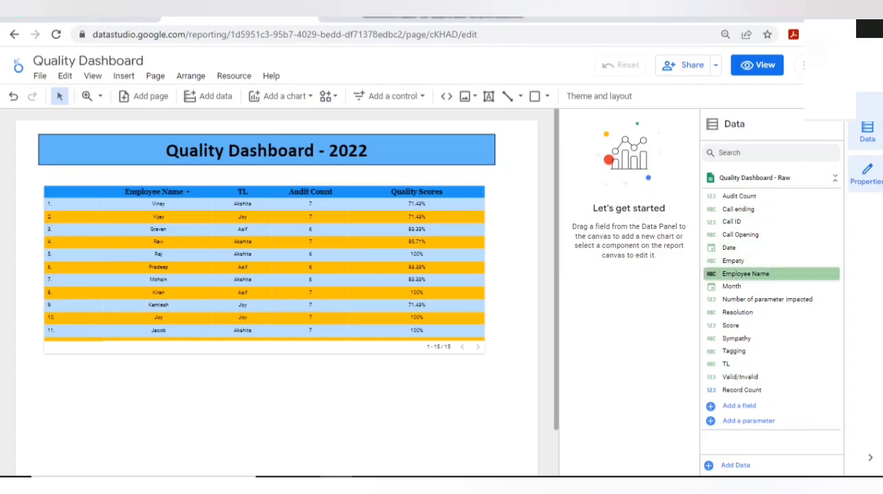
pyautogui.click(266, 150)
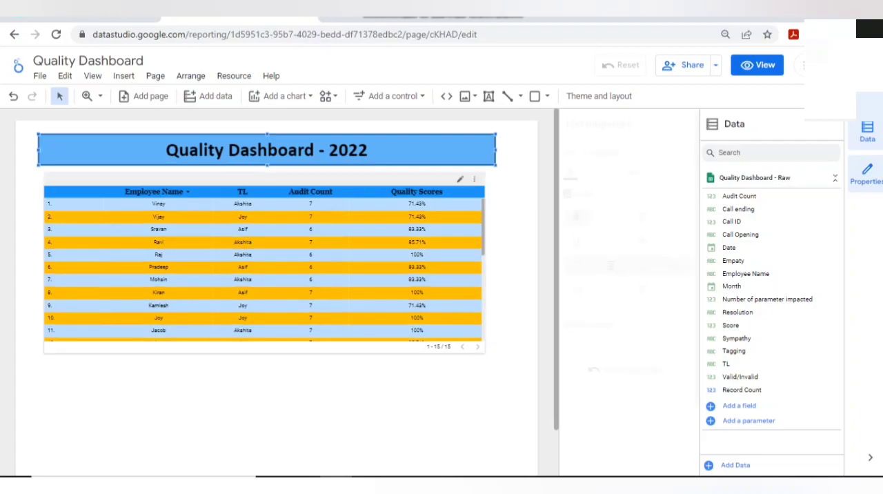
# - Move the employee table slightly down to leave room for a heading beneath the dashboard title
pyautogui.click(265, 269)
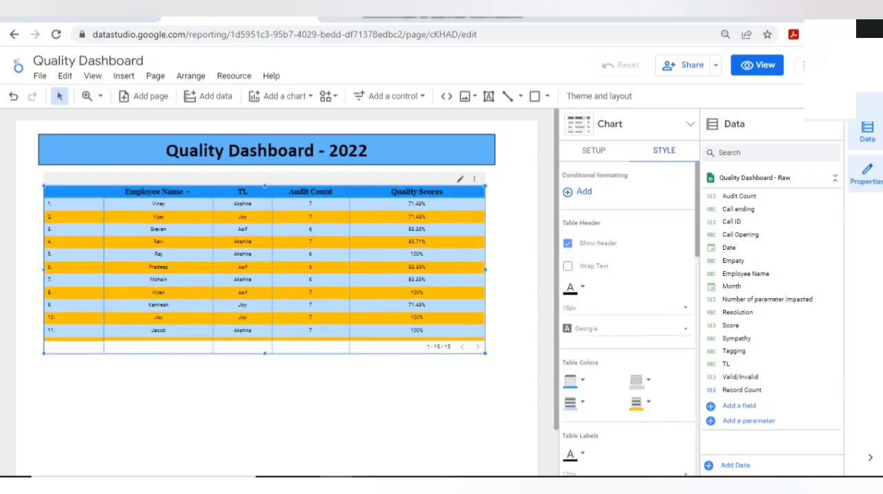
pyautogui.moveTo(158, 267); pyautogui.dragTo(158, 279)
pyautogui.click(83, 177)
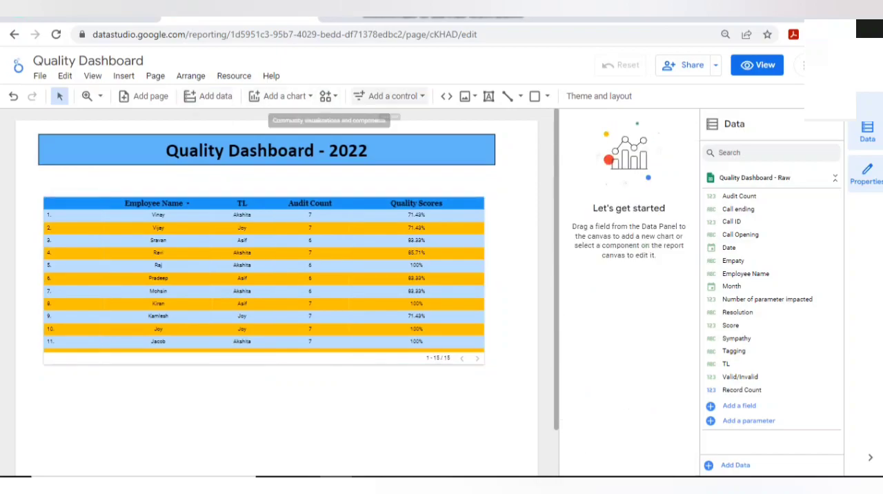
# - Add a text box reading "Employee Quality Scores" just above the employee table, aligned with its left edge
pyautogui.click(488, 96)
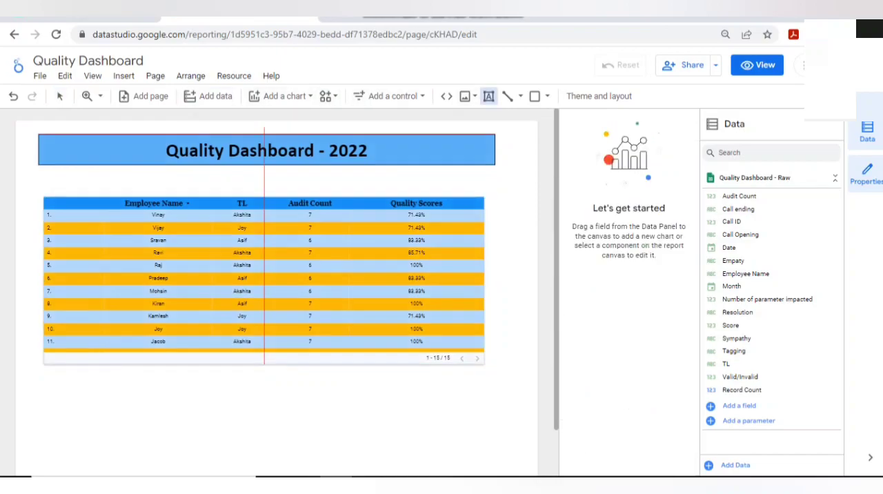
pyautogui.moveTo(42, 177); pyautogui.dragTo(207, 192)
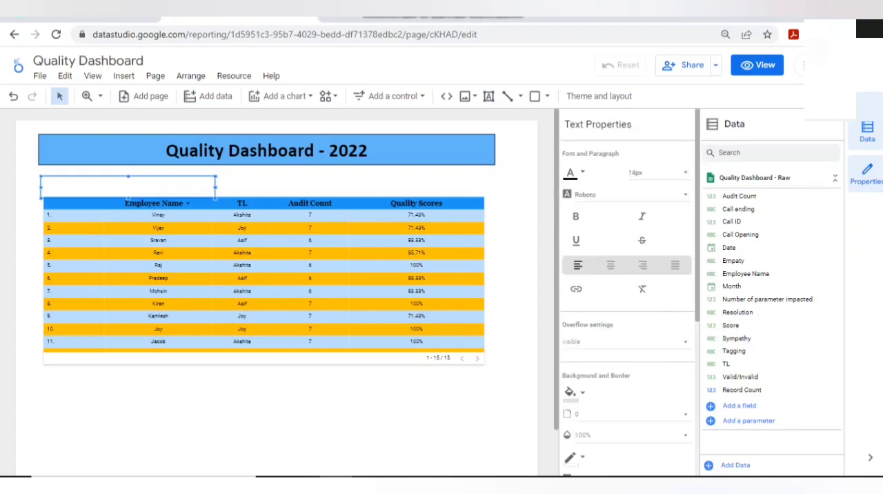
pyautogui.write('Employee Quality Scores')
# - Format the "Employee Quality Scores" heading as bold, underlined text at 18px
pyautogui.hotkey('ctrl', 'a')
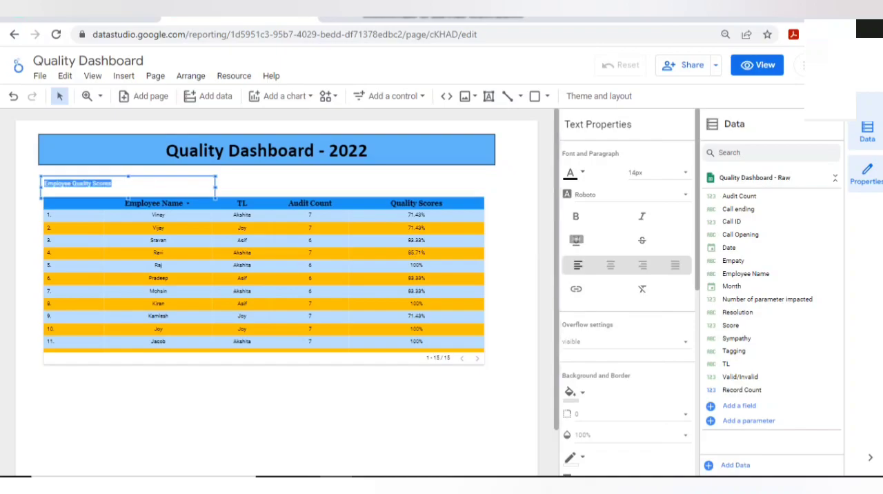
pyautogui.click(575, 216)
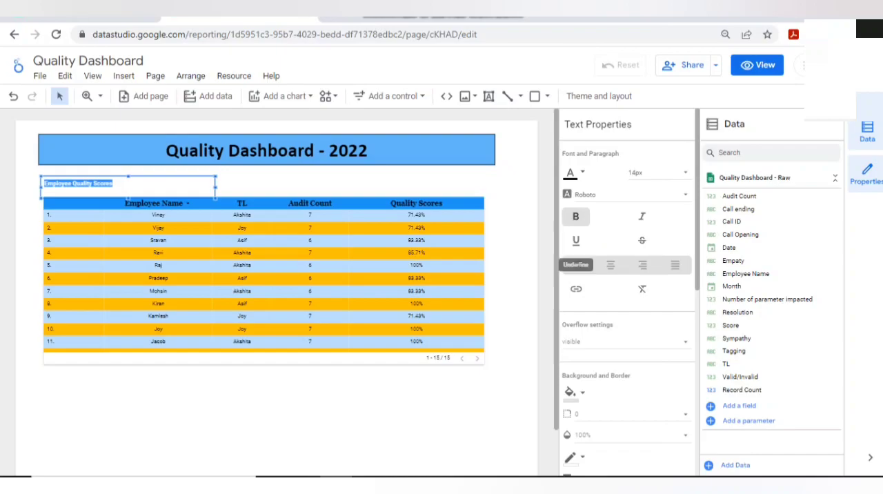
pyautogui.click(575, 240)
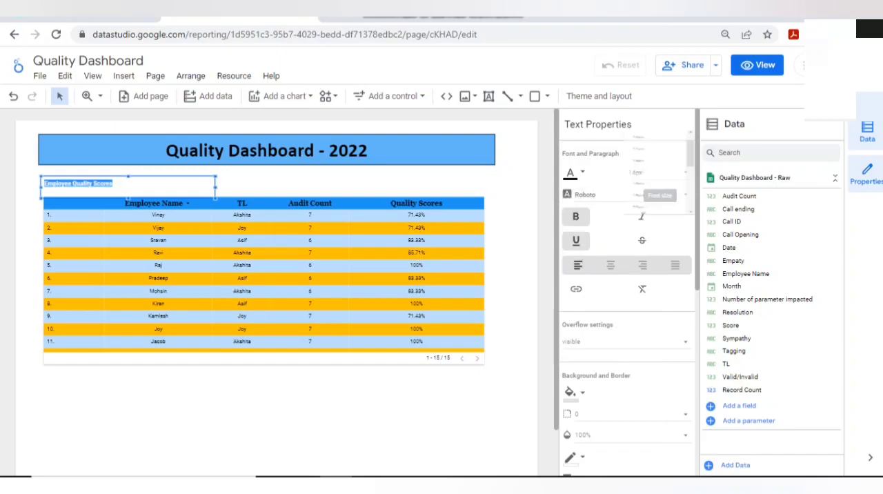
pyautogui.click(659, 172)
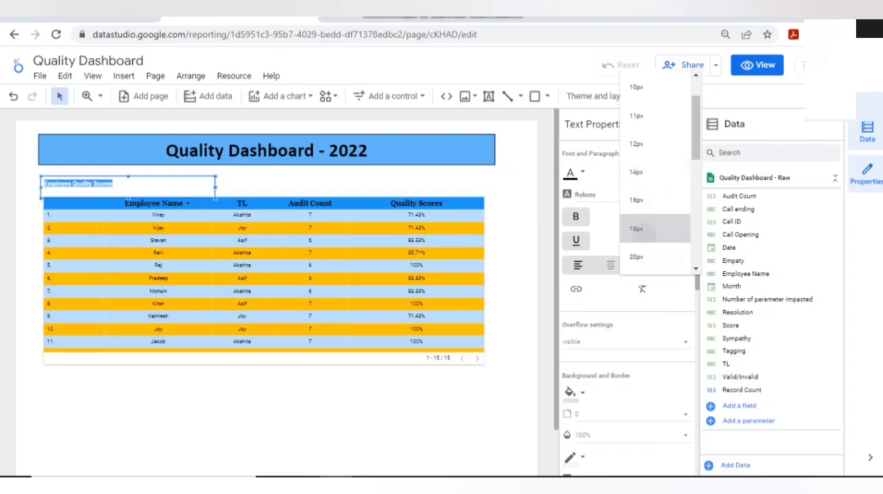
pyautogui.click(637, 227)
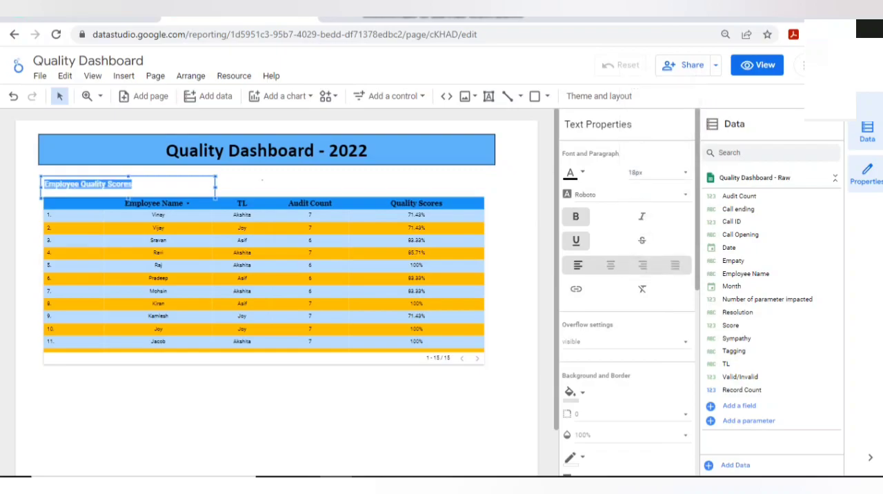
pyautogui.click(290, 184)
pyautogui.click(128, 185)
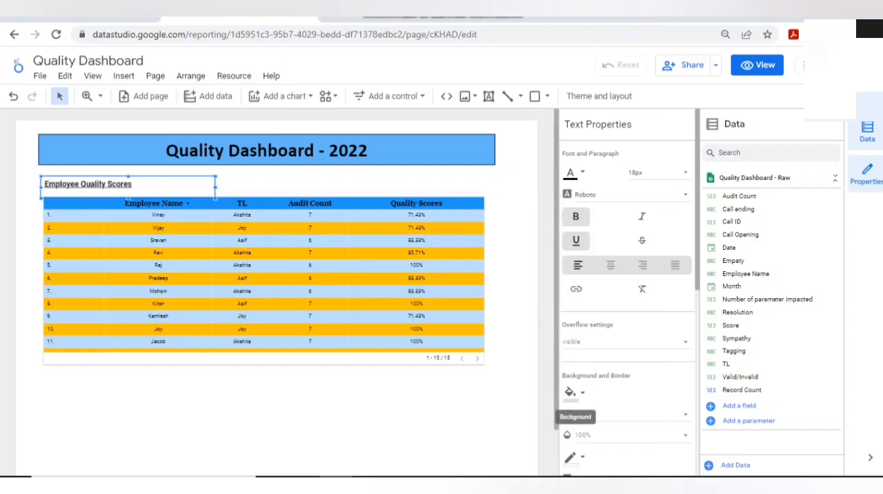
# - Try a border shadow on the "Employee Quality Scores" text box and undo it
pyautogui.scroll(-3, 570, 394)
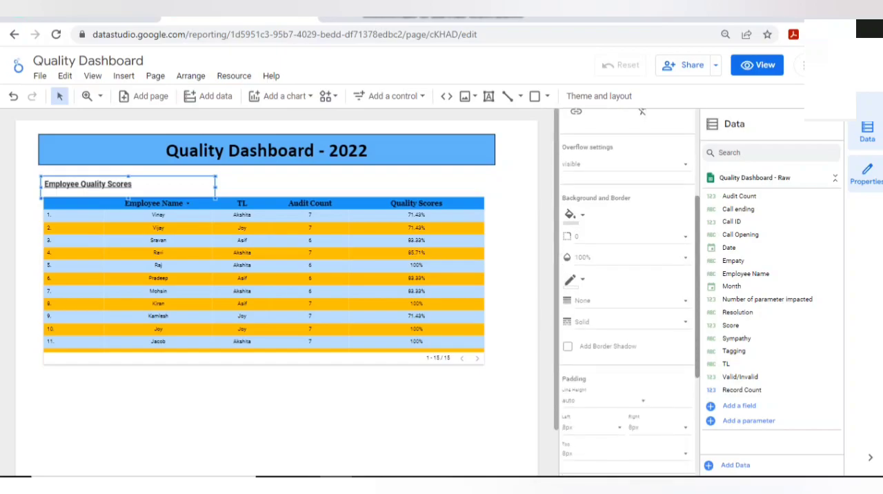
pyautogui.scroll(-1, 628, 290)
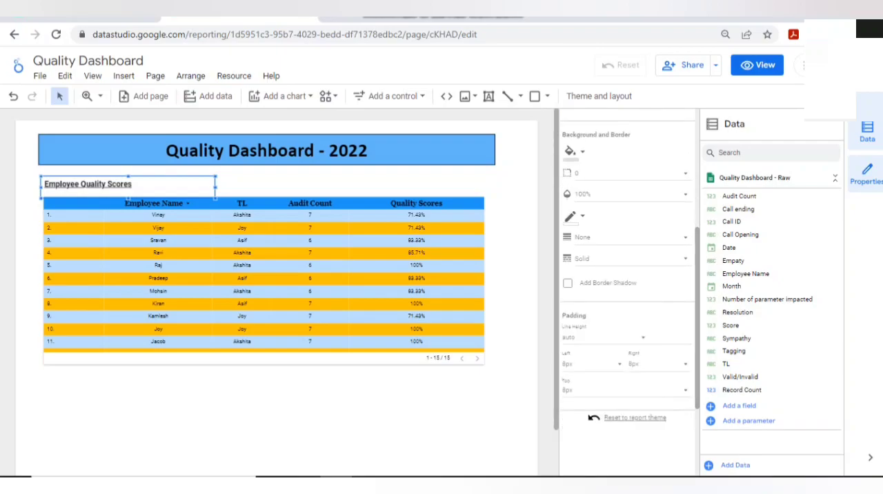
pyautogui.click(568, 283)
pyautogui.click(514, 296)
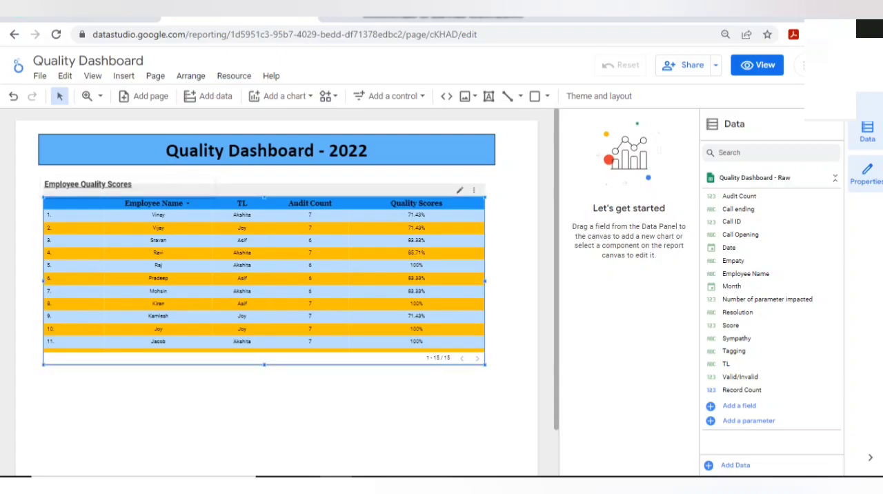
pyautogui.hotkey('ctrl', 'z')
pyautogui.hotkey('ctrl', 'z')
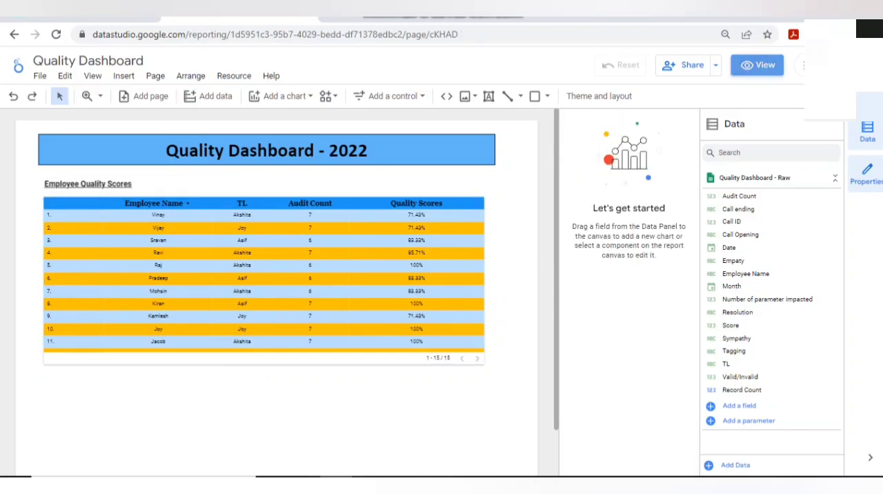
# - Sort the employee table by Quality Scores in descending order in view mode, check its rows and return to editing
pyautogui.click(757, 65)
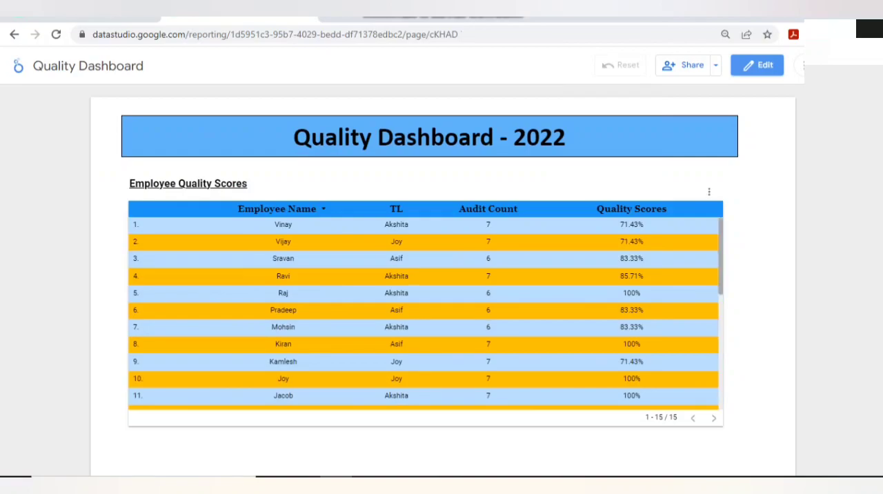
pyautogui.click(631, 209)
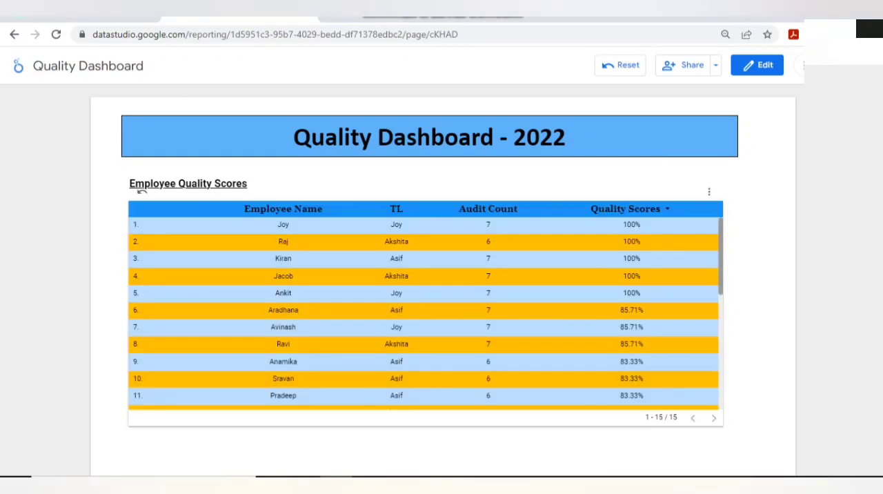
pyautogui.scroll(-1, 425, 314)
pyautogui.scroll(-1, 425, 313)
pyautogui.scroll(1, 425, 314)
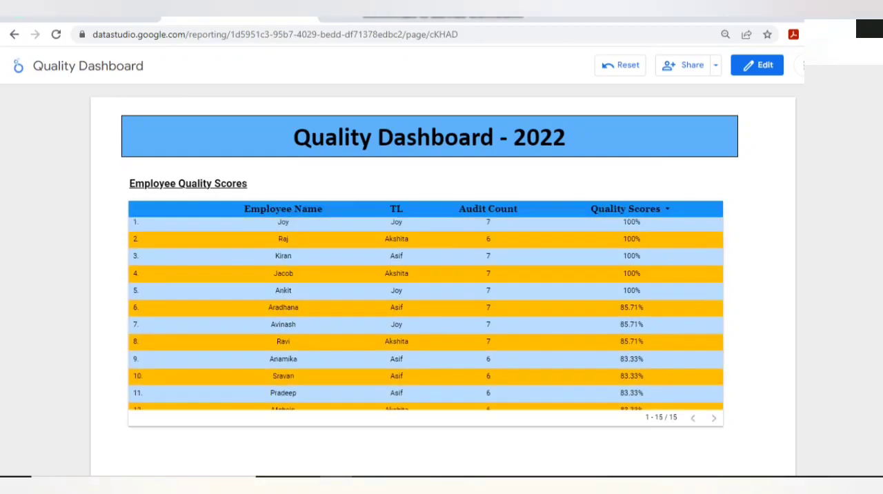
pyautogui.click(757, 65)
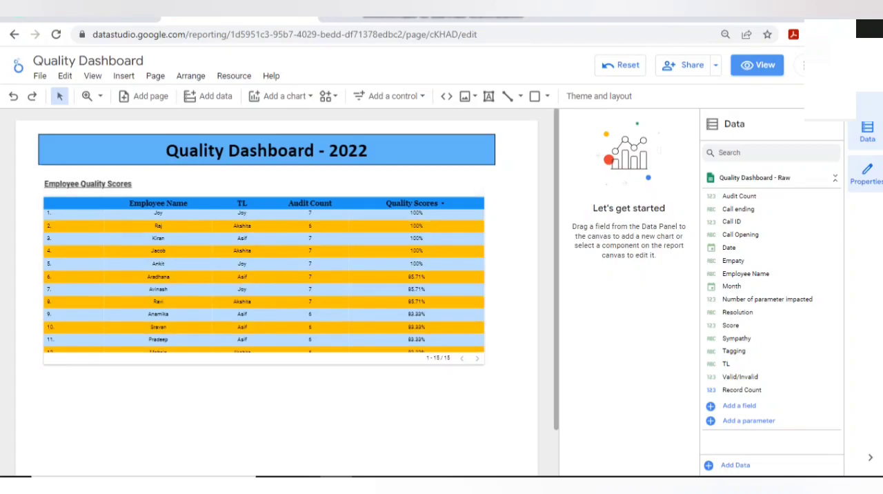
# - Extend the employee table downward so that all its rows fit without scrolling
pyautogui.click(54, 189)
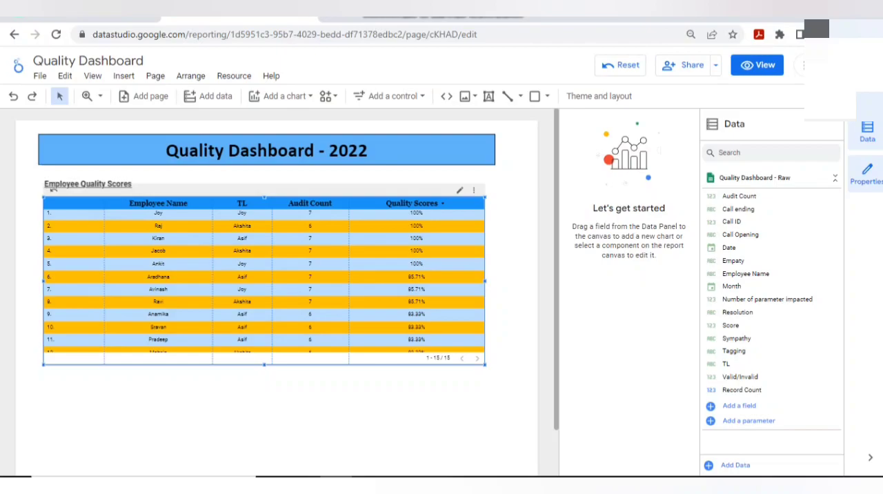
pyautogui.press('Escape')
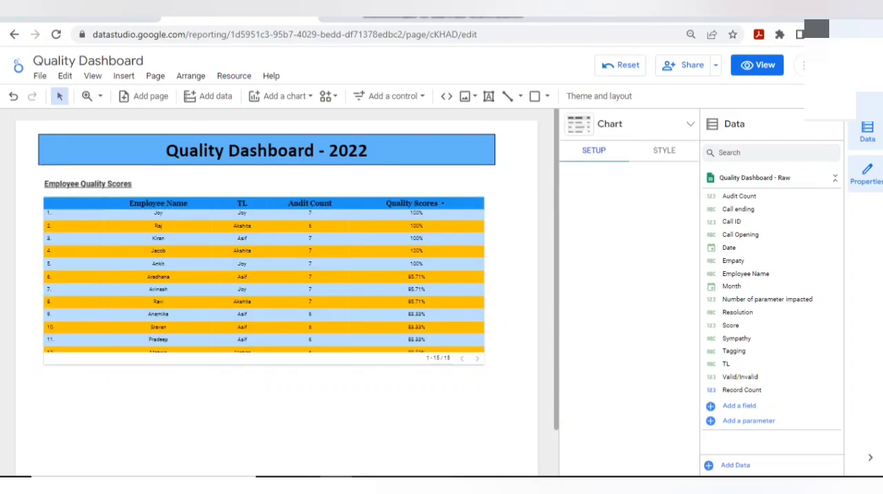
pyautogui.click(53, 189)
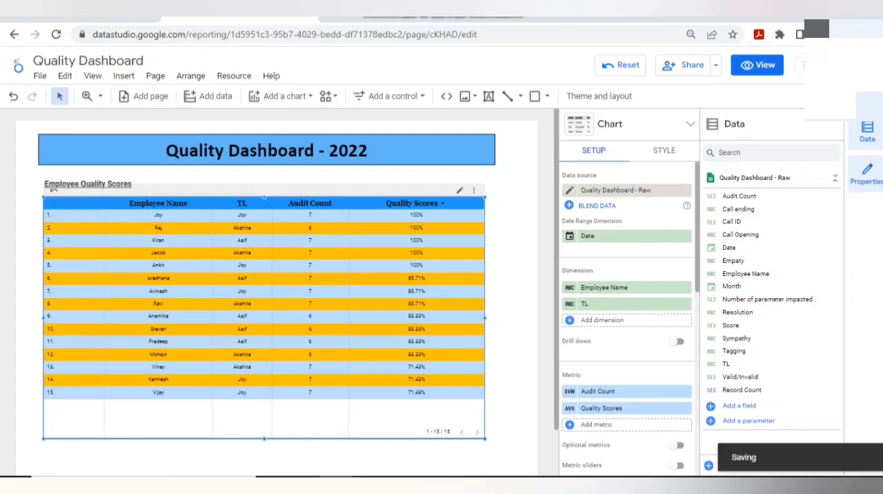
# - Show a summary row in the employee table
pyautogui.click(665, 150)
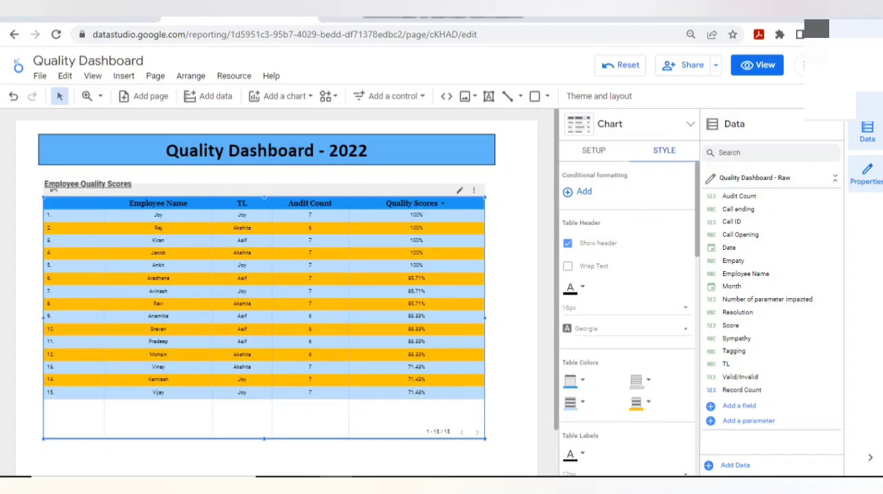
pyautogui.scroll(-5, 628, 318)
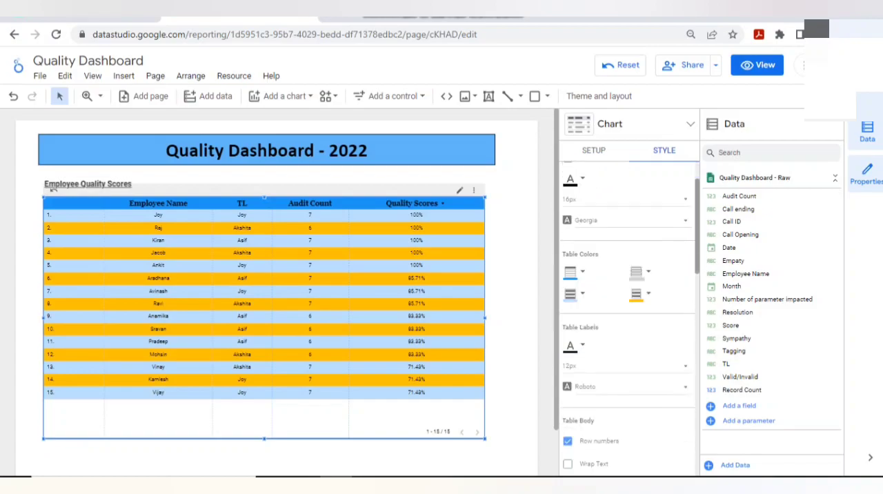
pyautogui.scroll(-1, 628, 317)
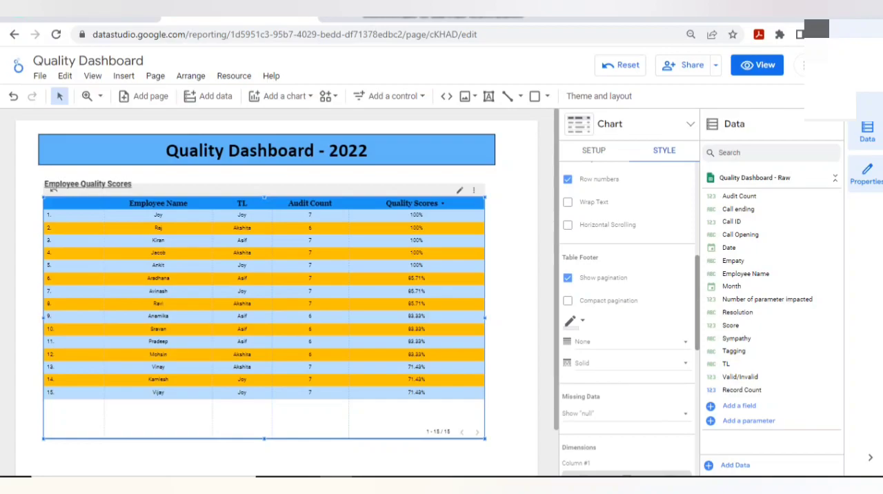
pyautogui.scroll(-3, 628, 318)
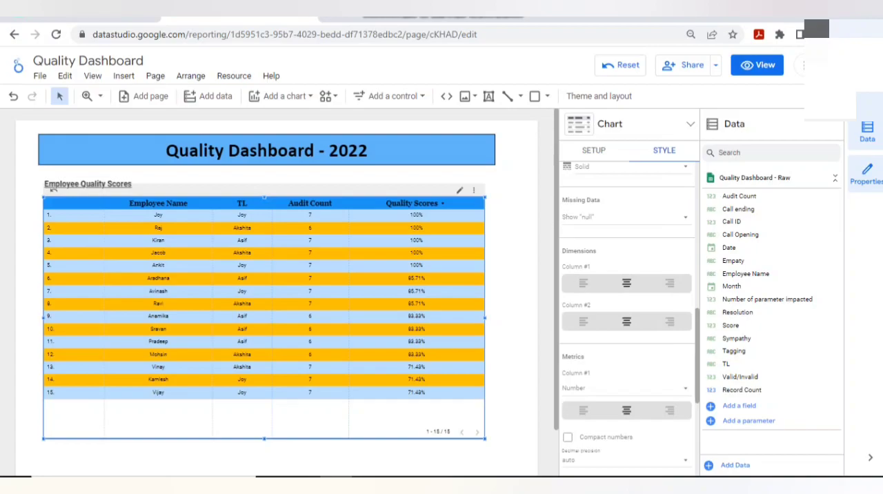
pyautogui.scroll(-3, 628, 317)
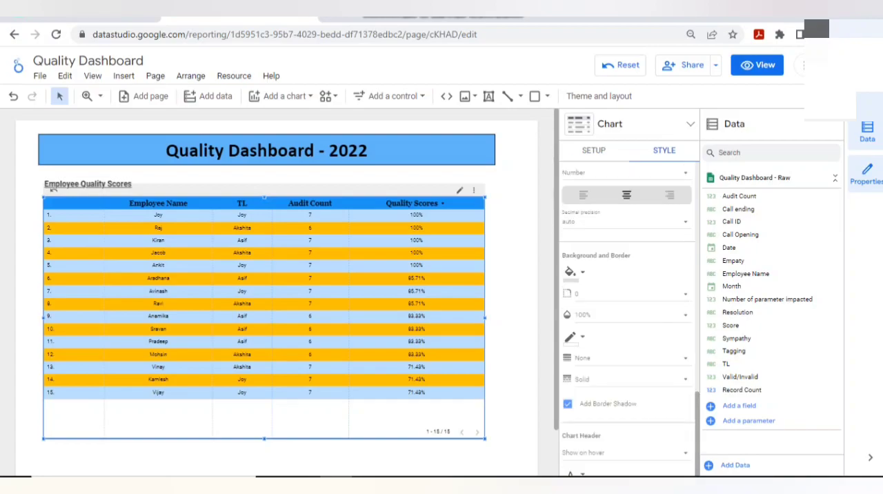
pyautogui.click(594, 150)
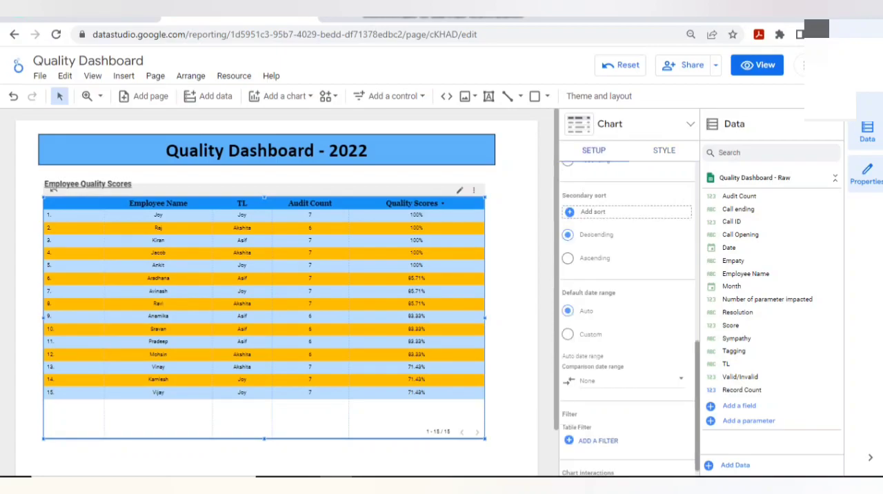
pyautogui.scroll(4, 628, 318)
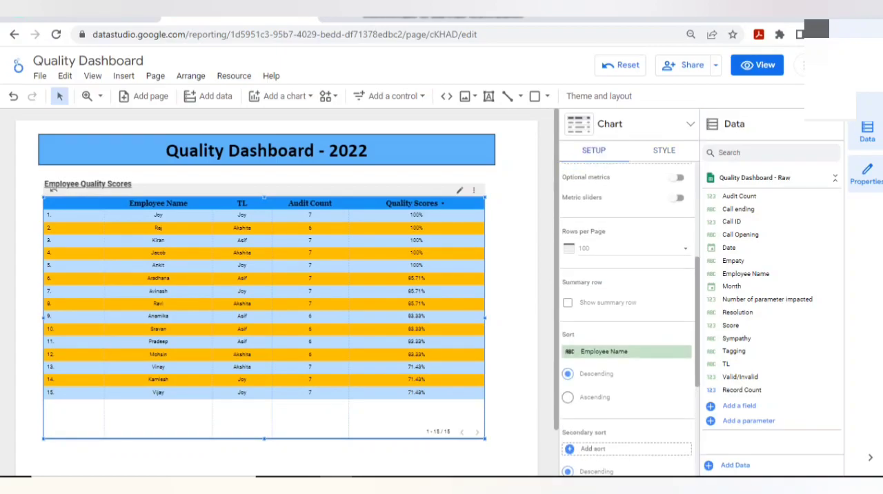
pyautogui.click(607, 302)
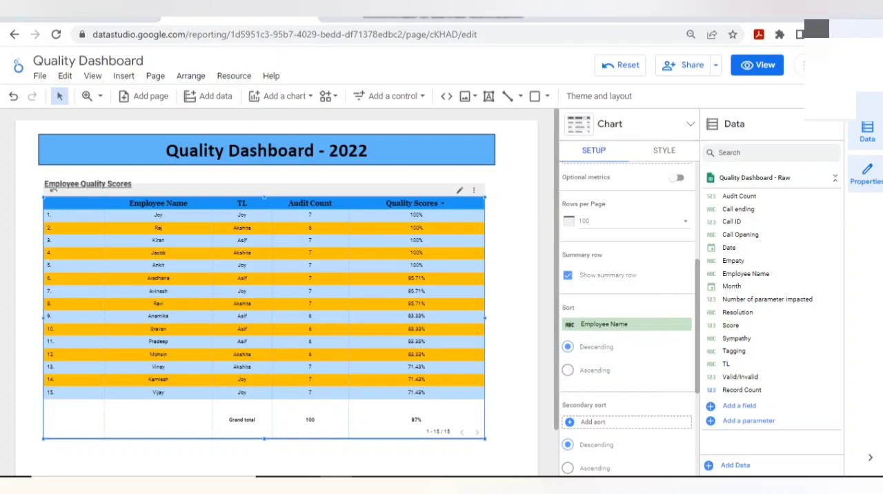
# - Preview the report in view mode, check the employee table down to its grand total row and return to editing
pyautogui.click(758, 66)
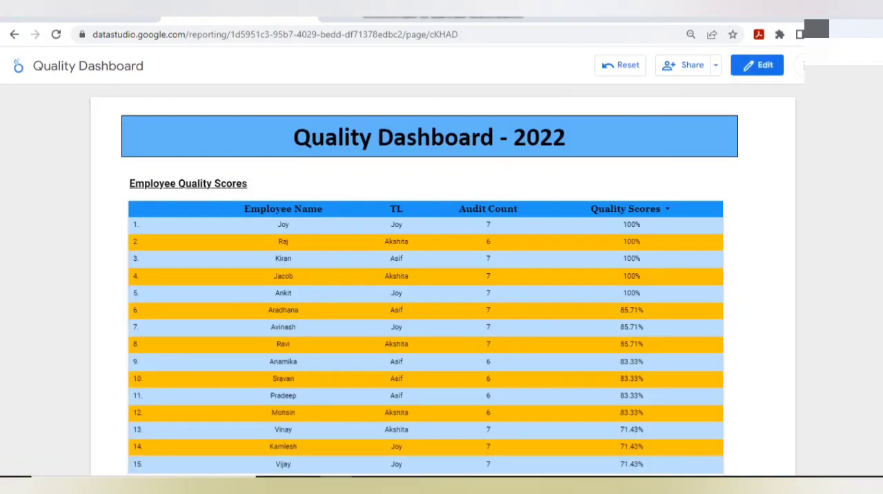
pyautogui.hotkey('ctrl', 'a')
pyautogui.click(759, 179)
pyautogui.scroll(-3, 442, 289)
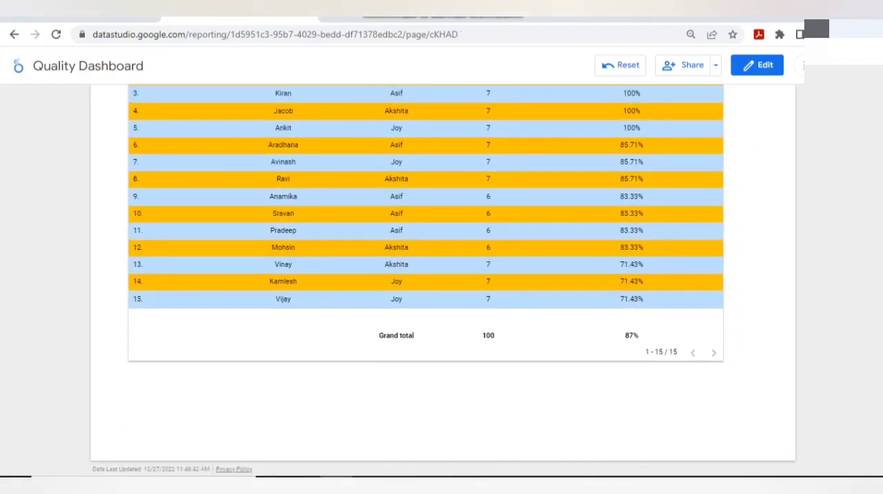
pyautogui.click(758, 66)
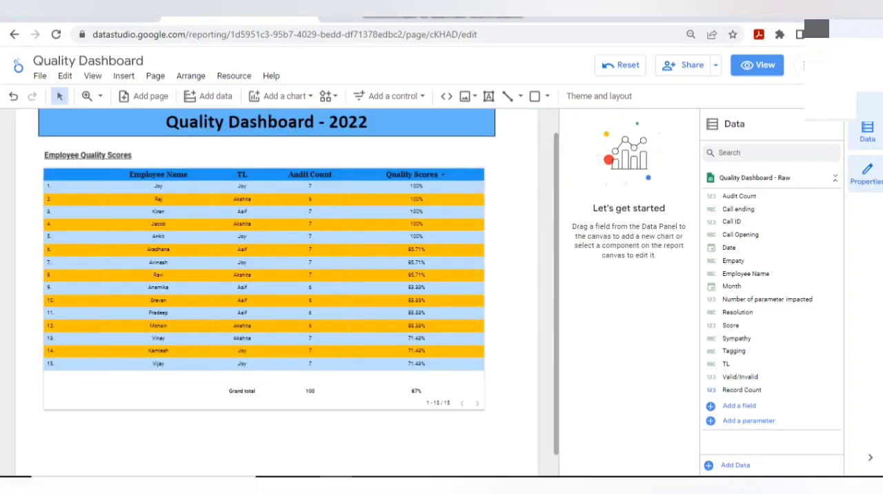
# - Bring up the canvas size options in the report's layout settings
pyautogui.scroll(-1, 277, 276)
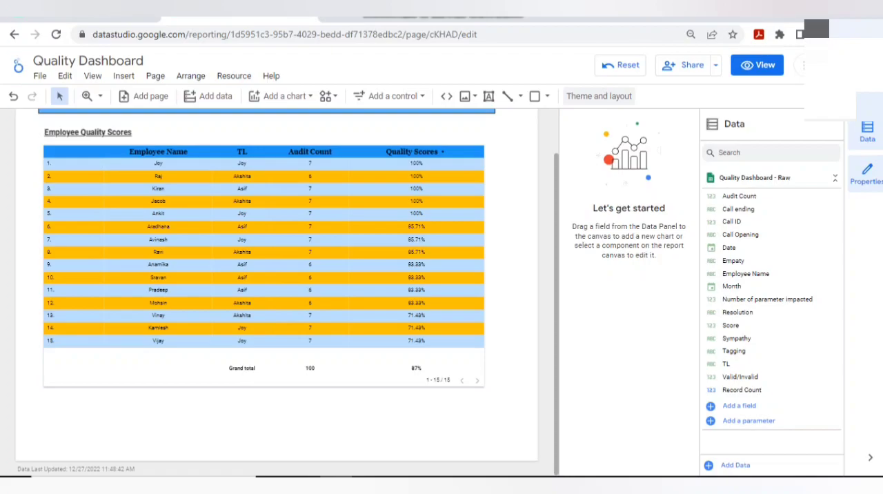
pyautogui.click(599, 96)
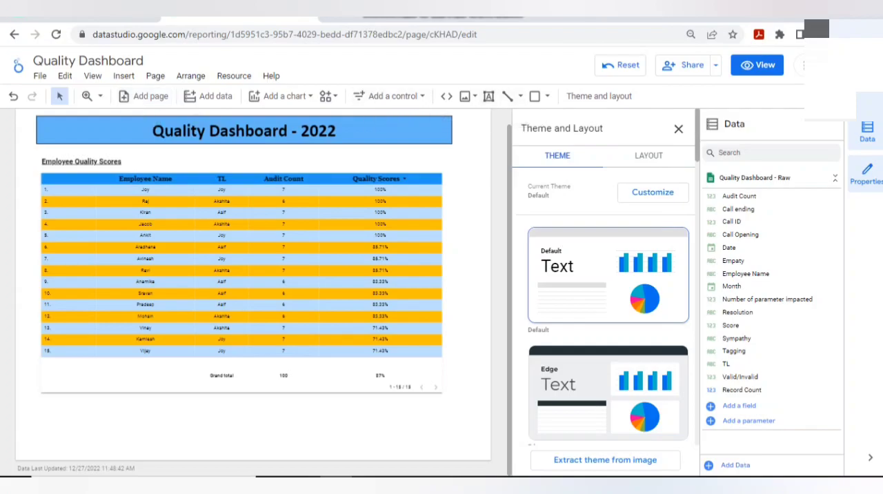
pyautogui.click(649, 156)
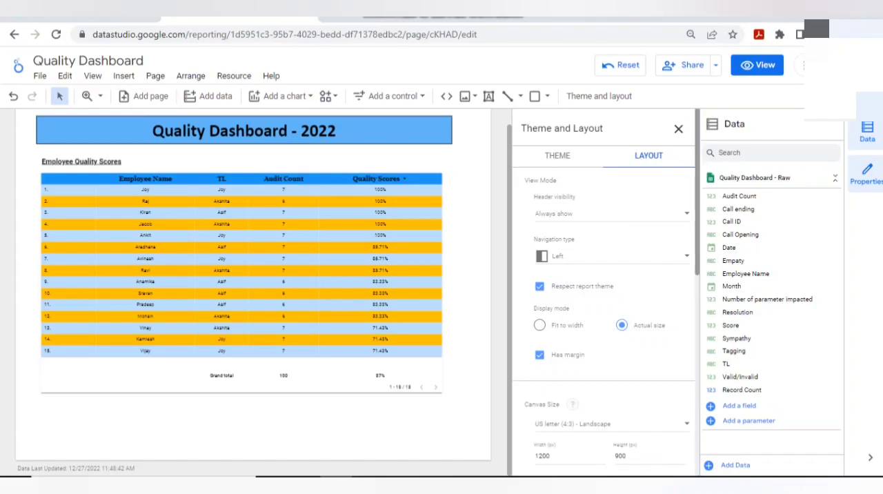
pyautogui.scroll(-3, 604, 290)
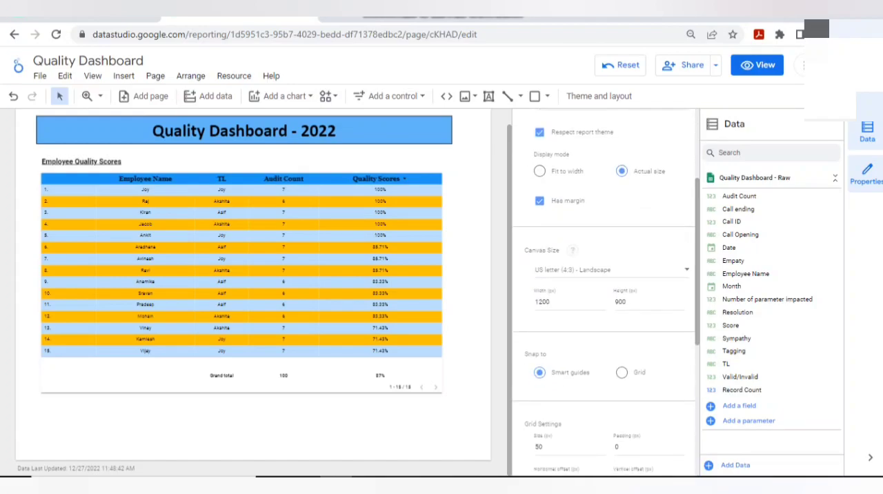
# - Set the report's canvas height to 1500 px and check the free space below the employee table
pyautogui.click(546, 302)
pyautogui.click(627, 302)
pyautogui.press('BackSpace')
pyautogui.press('BackSpace')
pyautogui.press('BackSpace')
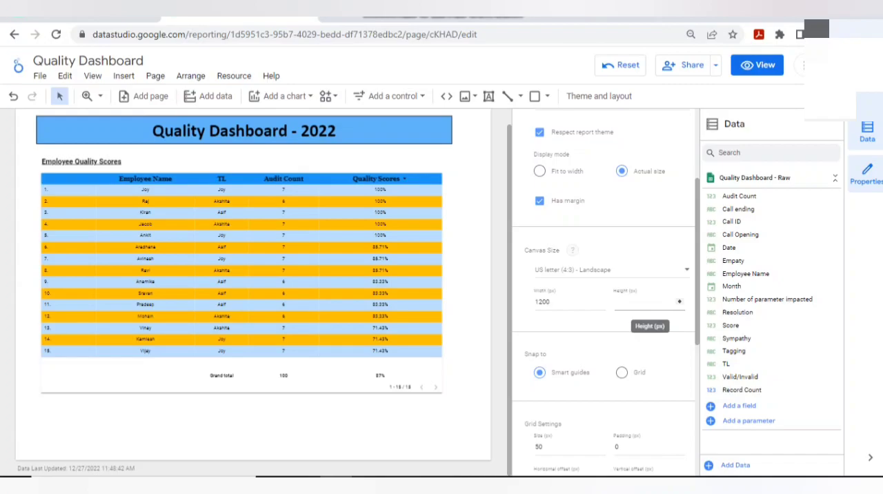
pyautogui.write('1500')
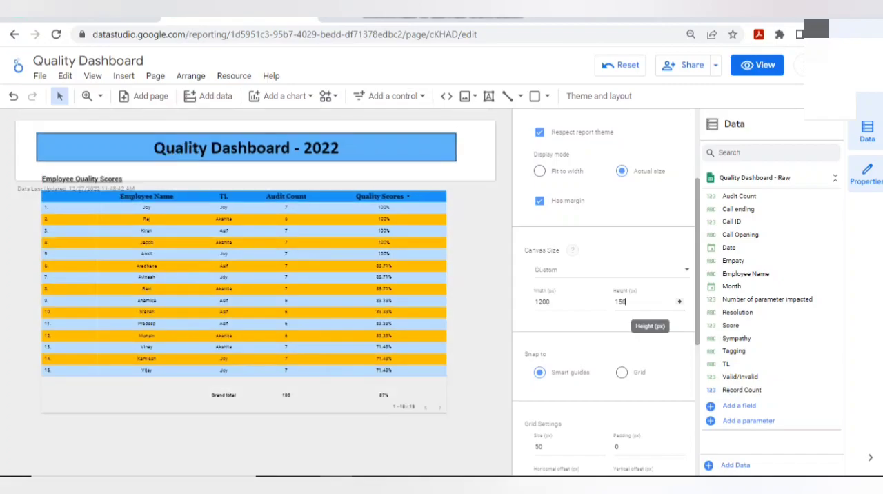
pyautogui.press('Return')
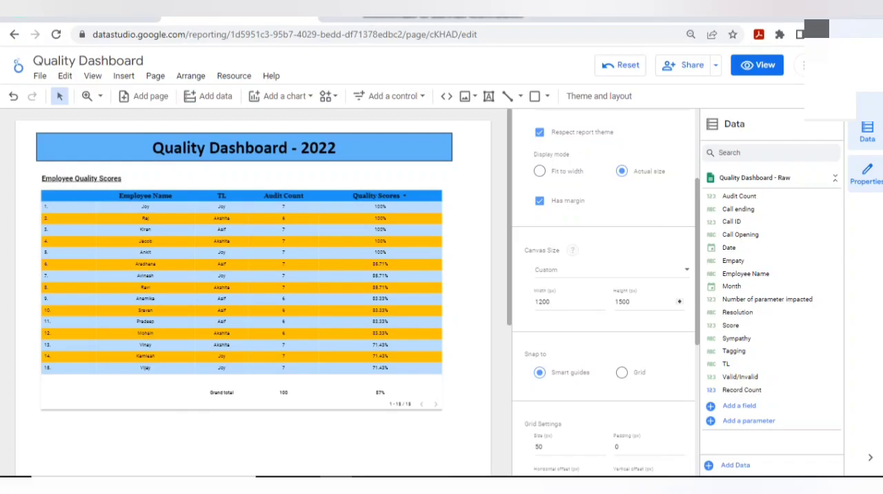
pyautogui.scroll(-3, 253, 290)
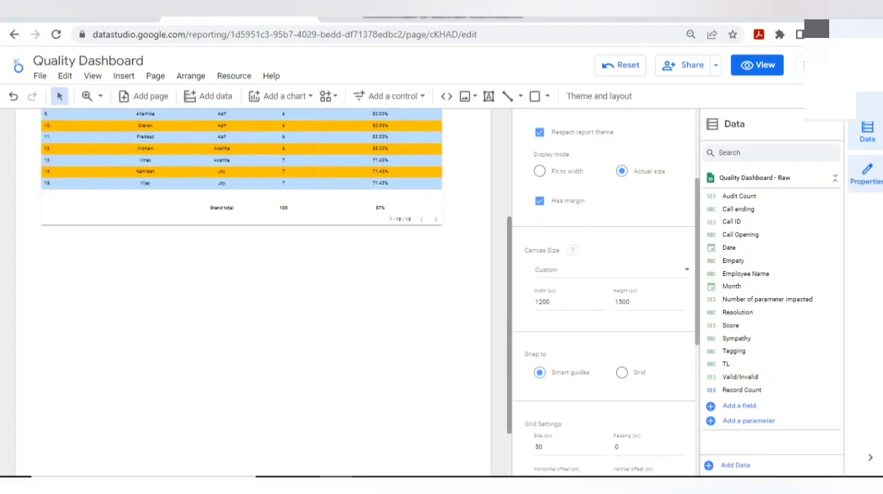
pyautogui.scroll(-1, 253, 290)
pyautogui.scroll(3, 253, 289)
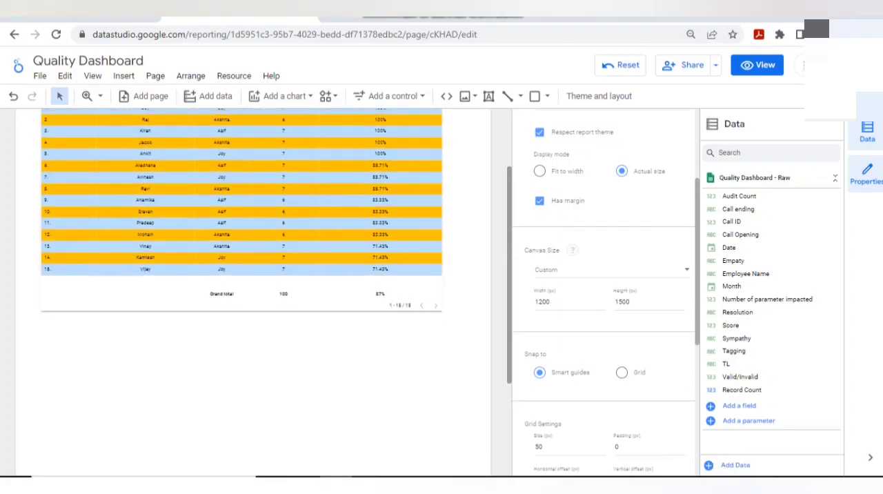
# - Set the report's canvas height to 2000 px and check the page below the employee table
pyautogui.click(560, 302)
pyautogui.moveTo(623, 303); pyautogui.dragTo(599, 302)
pyautogui.write('20')
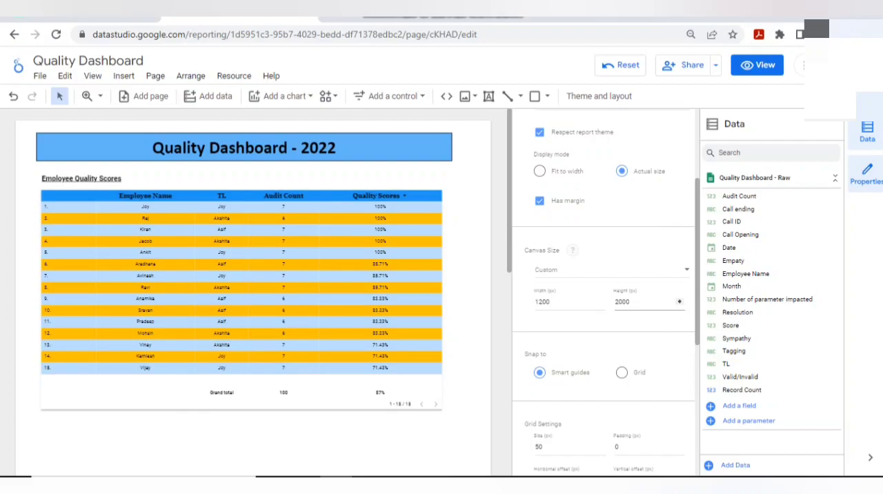
pyautogui.click(466, 303)
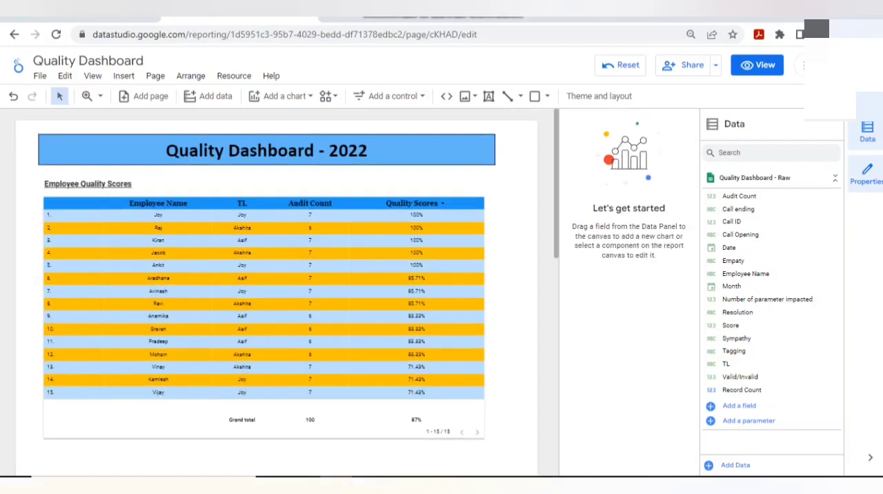
pyautogui.scroll(-5, 276, 276)
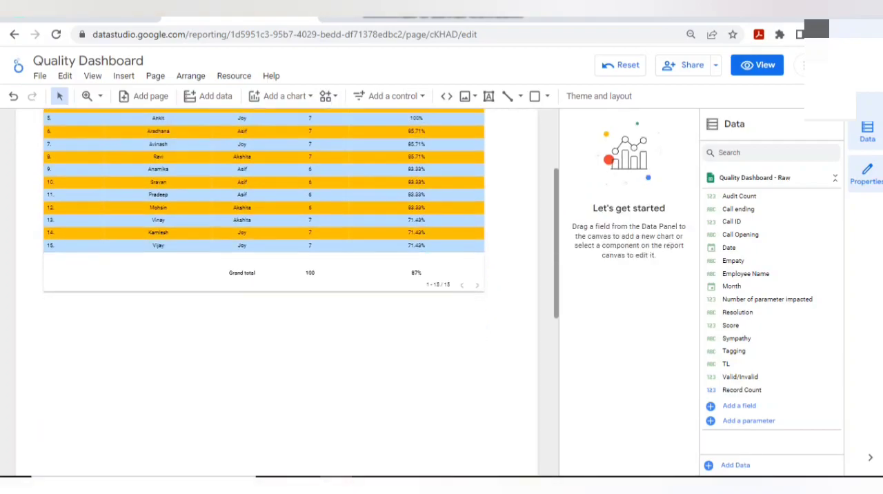
pyautogui.scroll(-3, 276, 290)
pyautogui.scroll(5, 276, 290)
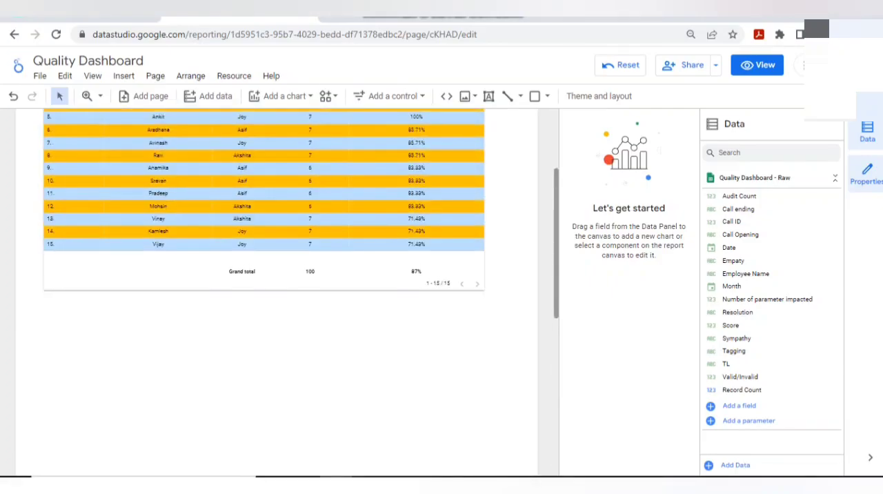
pyautogui.scroll(2, 276, 277)
pyautogui.scroll(-3, 276, 276)
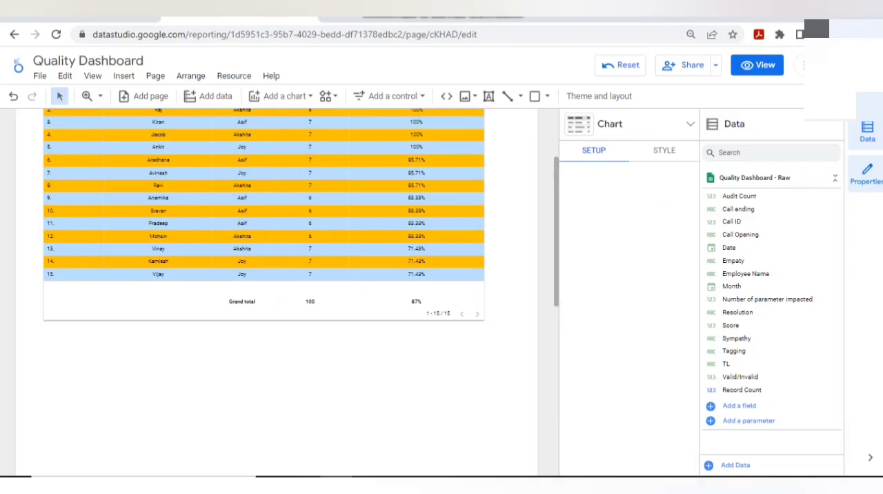
# - Add a column chart below the employee table and enlarge it to about the table's width
pyautogui.click(282, 96)
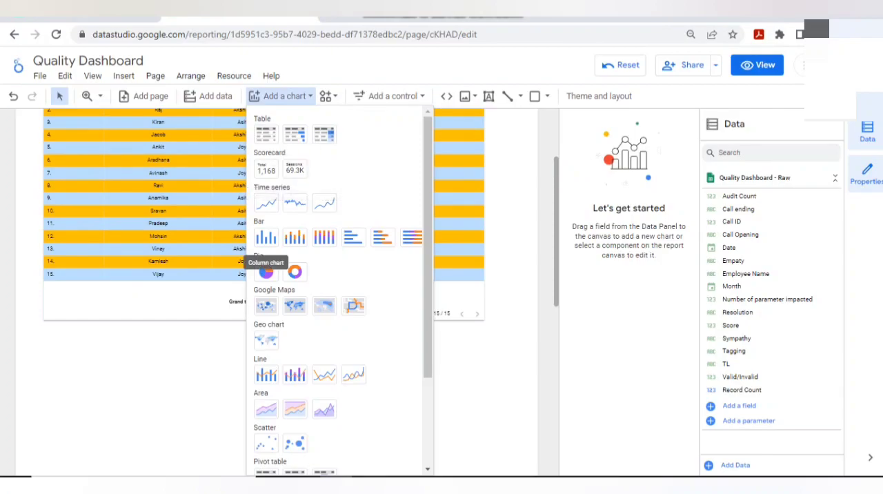
pyautogui.click(266, 237)
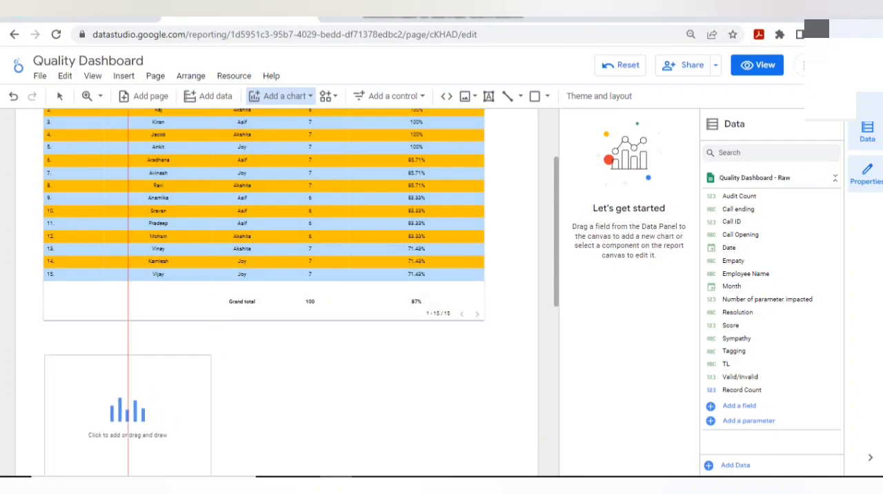
pyautogui.click(48, 355)
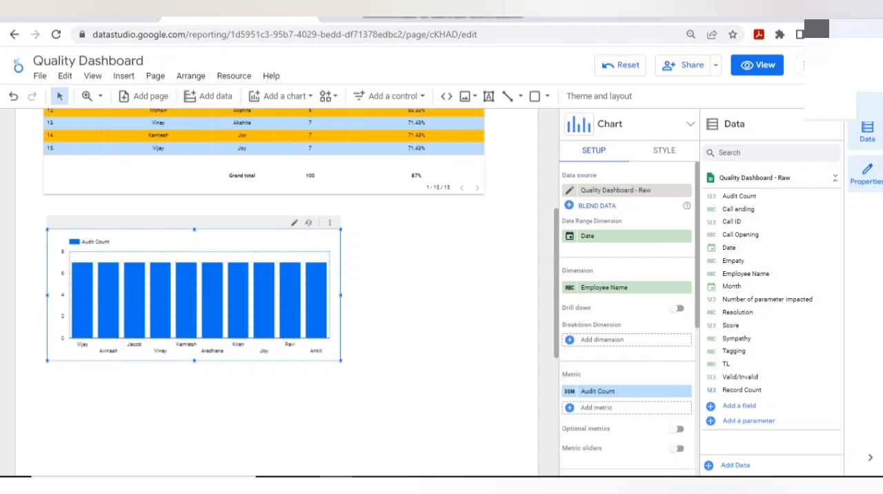
pyautogui.moveTo(340, 361); pyautogui.dragTo(481, 394)
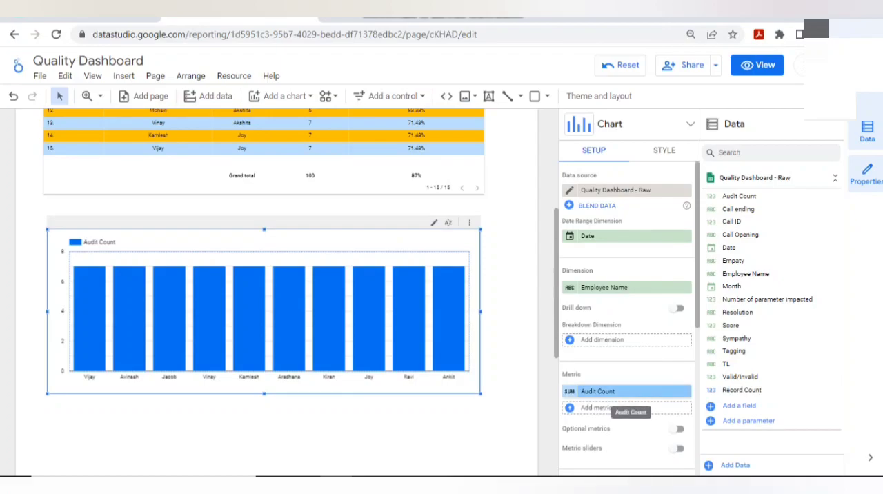
# - Replace the column chart's Audit Count metric with Score
pyautogui.click(599, 391)
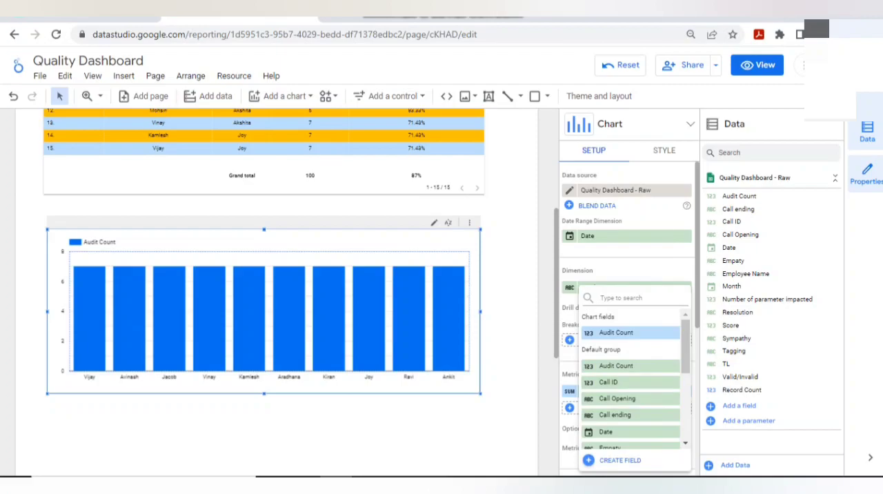
pyautogui.write('scor')
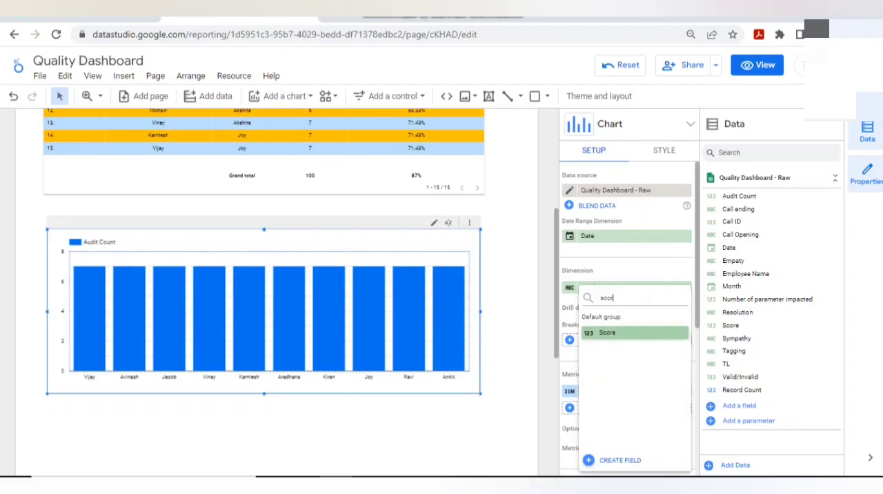
pyautogui.press('Return')
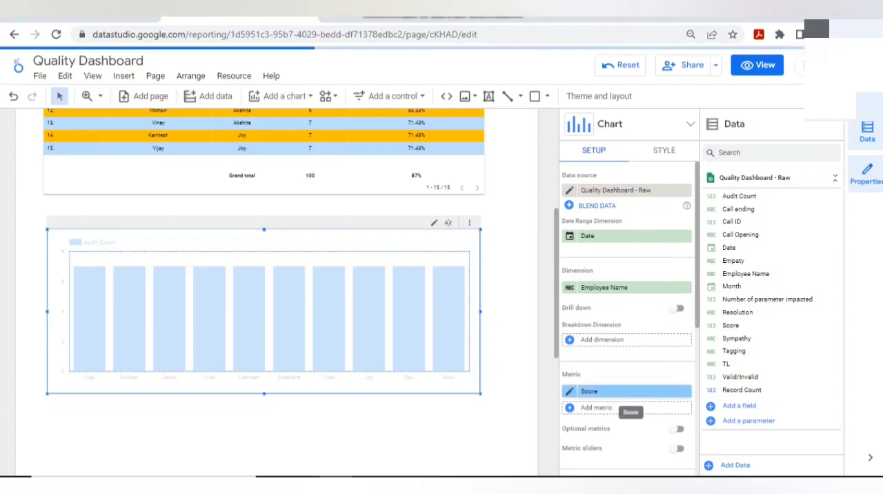
# - Set the chart's Score metric to Average aggregation and the numeric type Percent
pyautogui.click(570, 391)
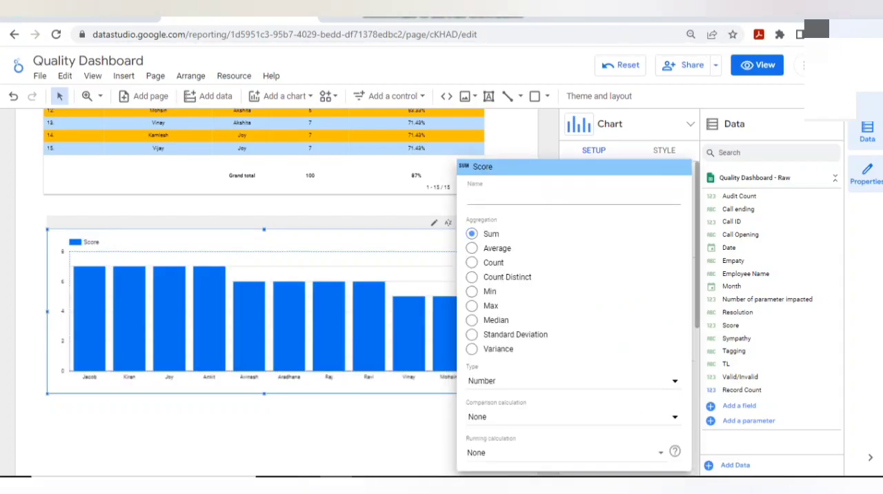
pyautogui.click(472, 247)
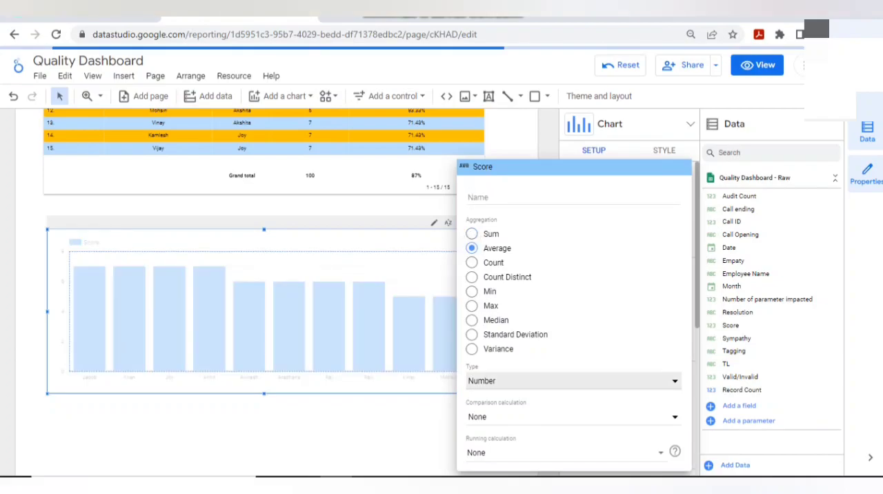
pyautogui.click(525, 381)
pyautogui.moveTo(524, 391)
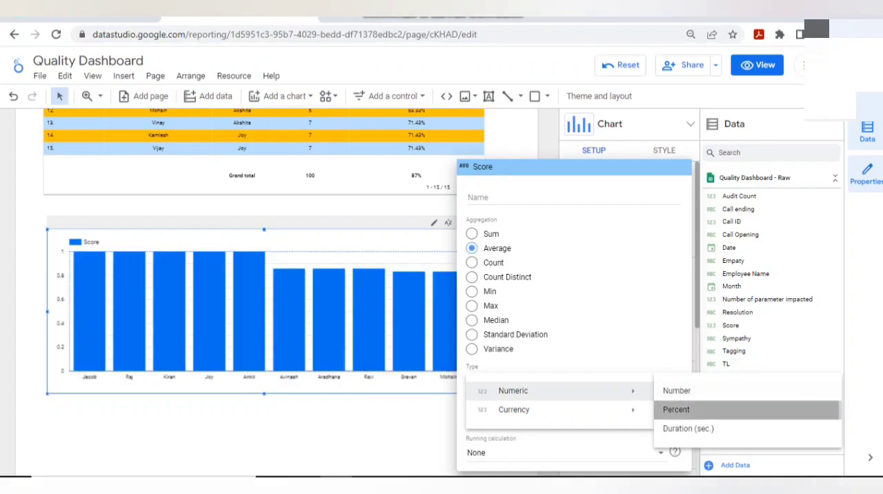
pyautogui.click(676, 410)
pyautogui.press('Escape')
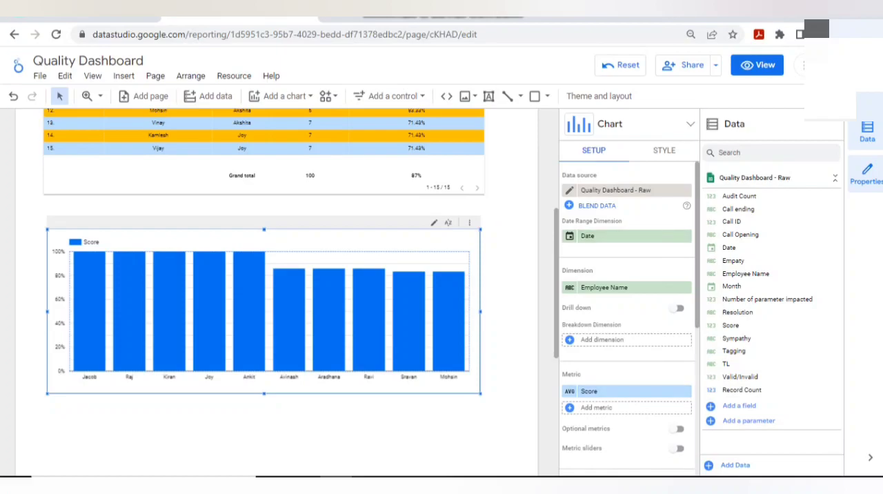
# - Show data labels on the column chart and colour its bars medium gray
pyautogui.click(664, 151)
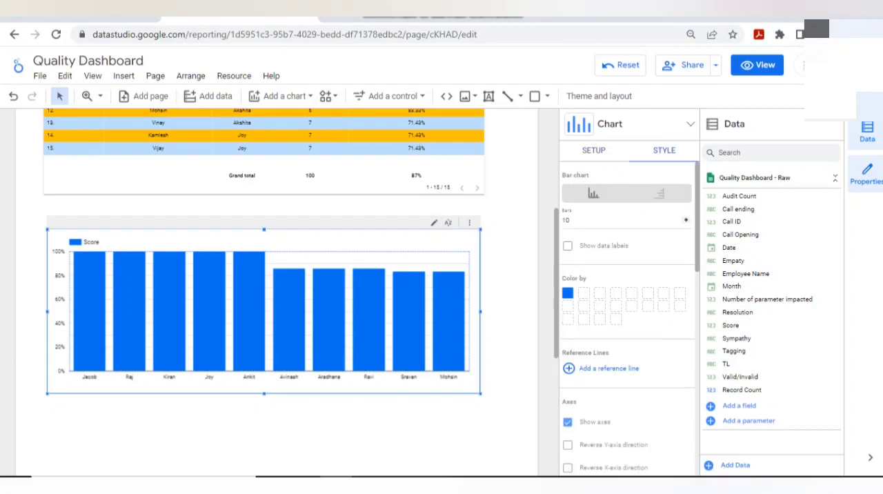
pyautogui.click(567, 246)
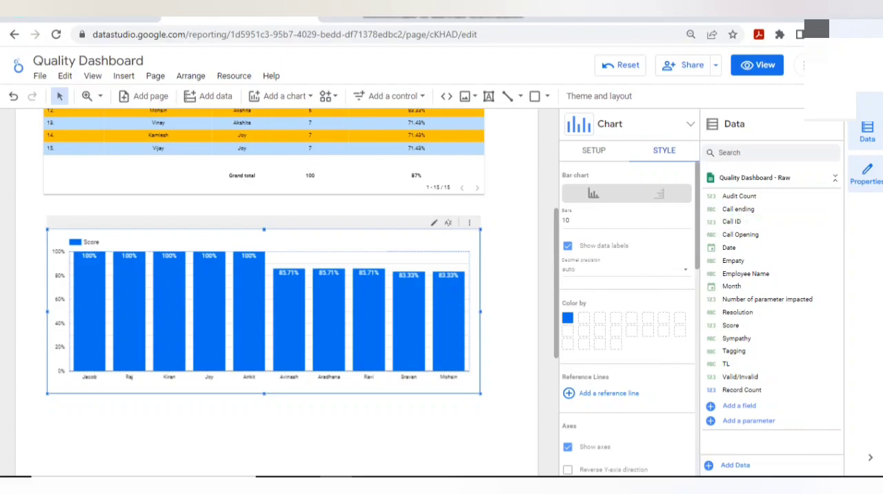
pyautogui.click(568, 319)
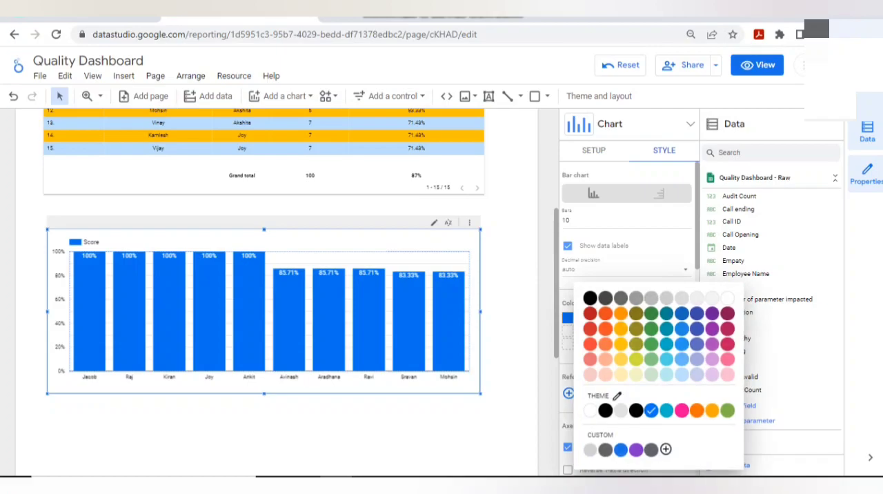
pyautogui.click(637, 298)
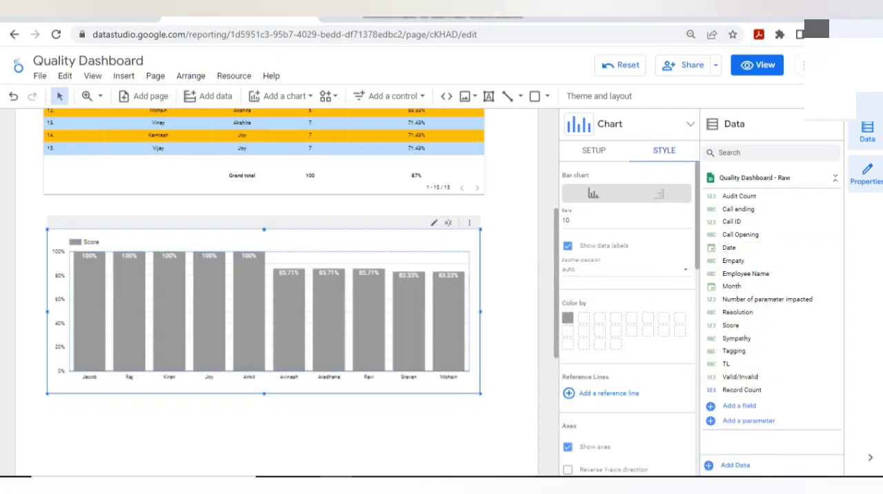
# - Show the column chart's left Y-axis title and make its grid colour transparent
pyautogui.scroll(-3, 628, 317)
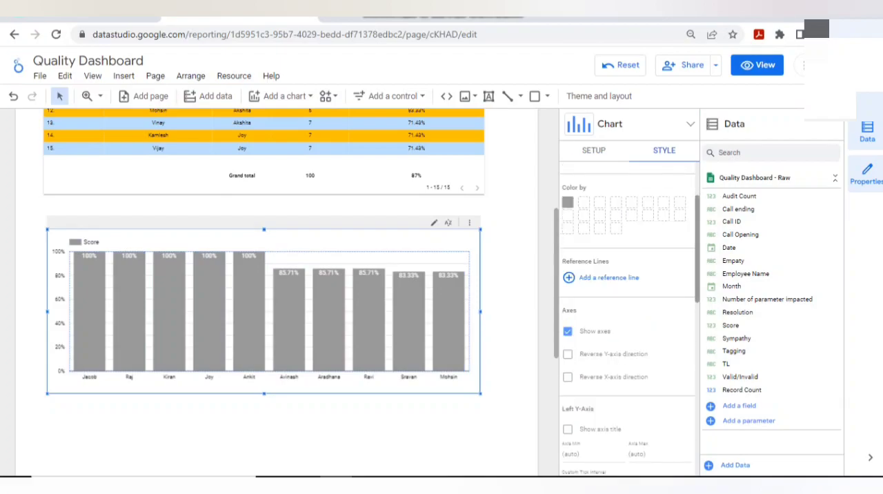
pyautogui.scroll(-4, 628, 323)
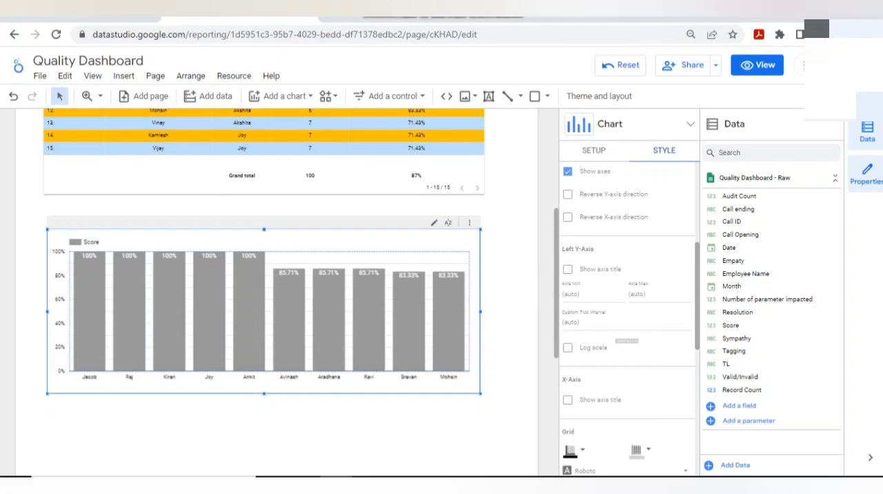
pyautogui.click(567, 270)
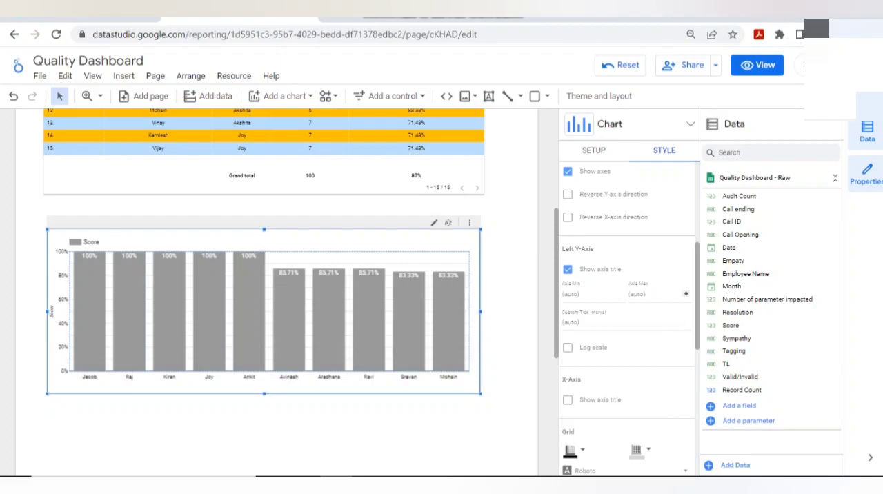
pyautogui.scroll(-3, 628, 311)
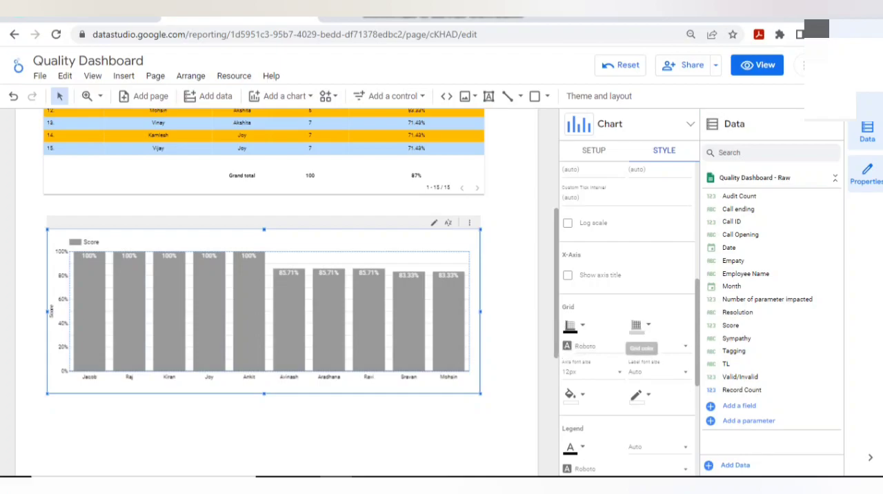
pyautogui.click(638, 325)
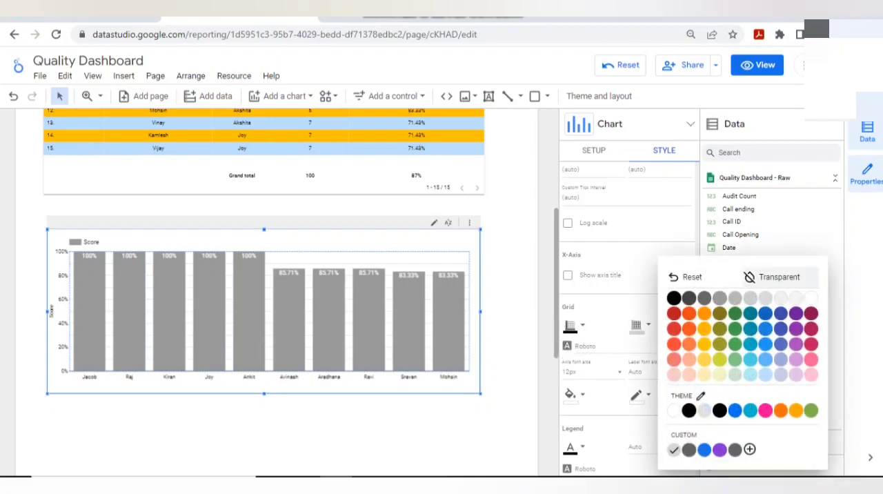
pyautogui.click(780, 277)
pyautogui.click(512, 293)
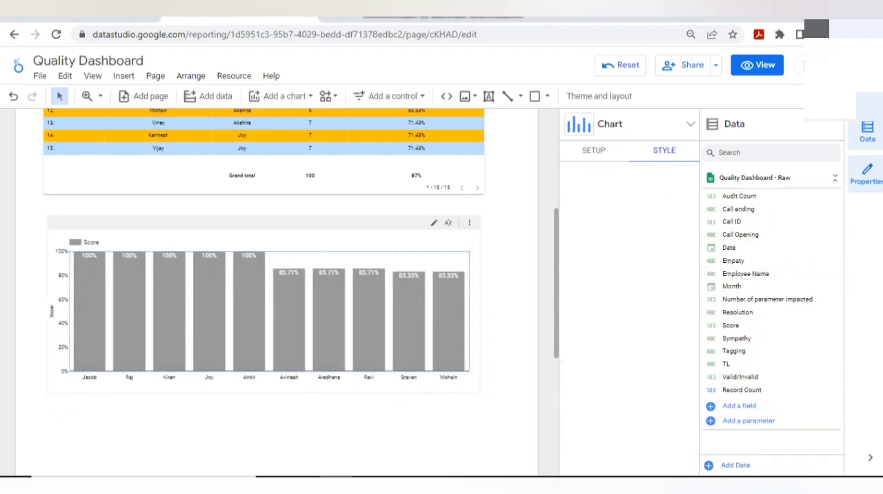
# - Give the column chart a solid black border
pyautogui.click(264, 312)
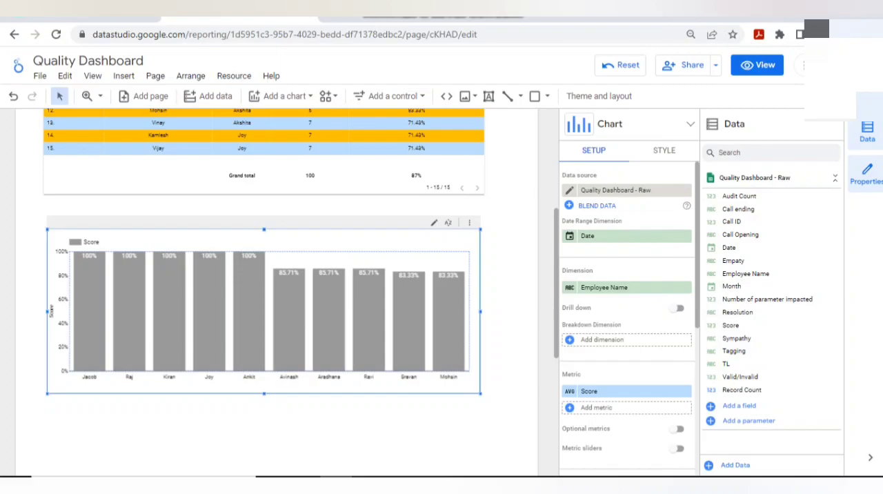
pyautogui.click(664, 150)
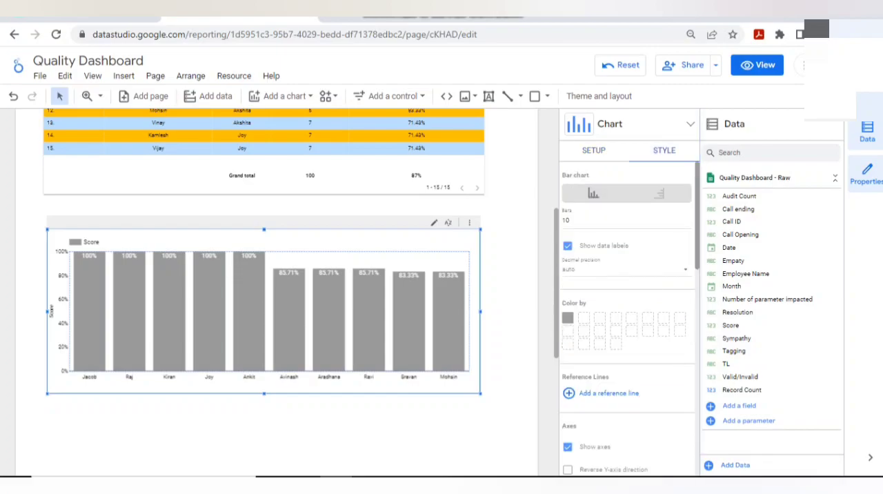
pyautogui.scroll(-3, 628, 310)
pyautogui.scroll(-5, 628, 318)
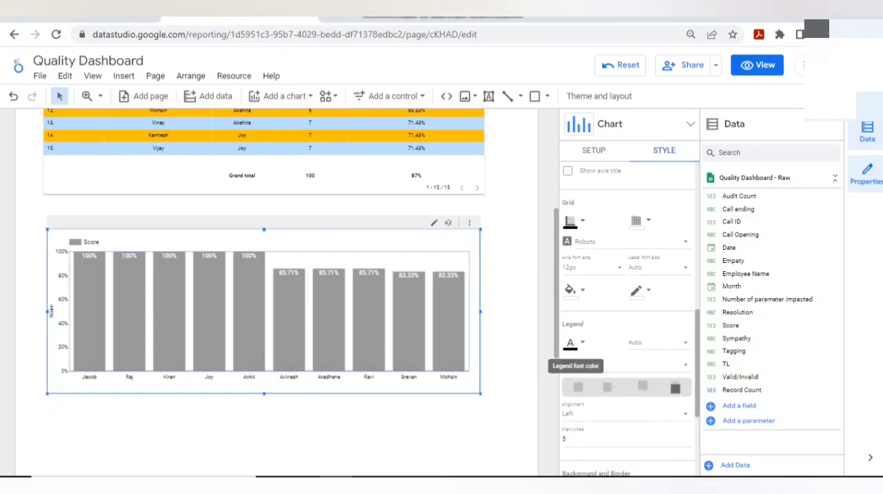
pyautogui.scroll(-3, 571, 307)
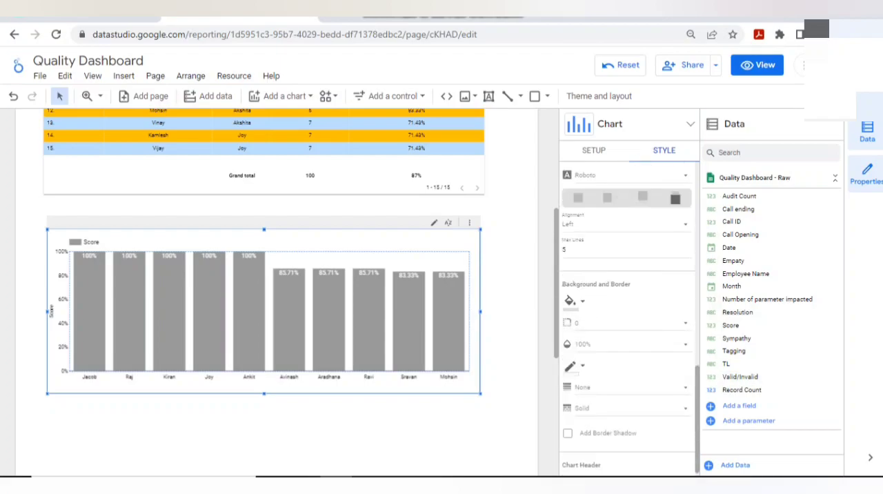
pyautogui.click(572, 367)
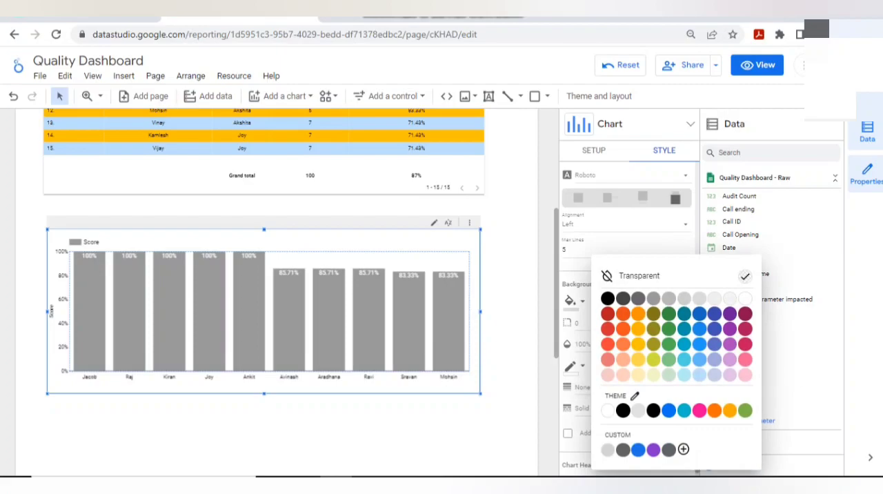
pyautogui.click(608, 298)
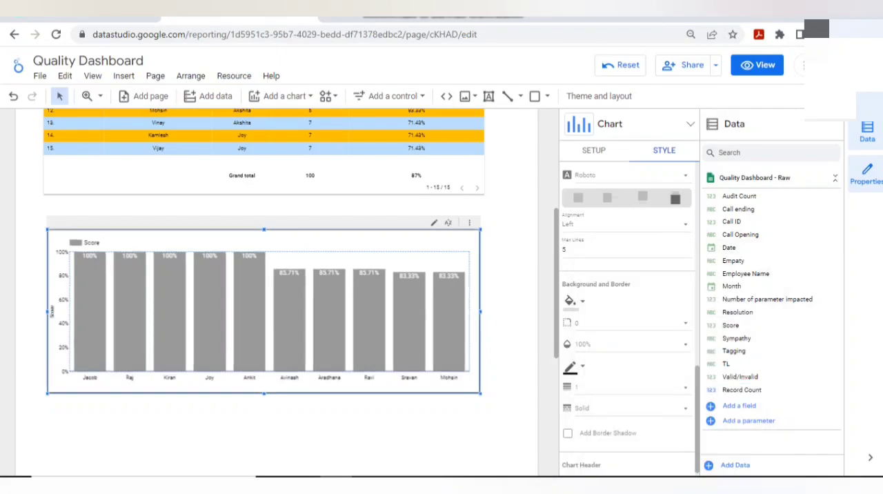
pyautogui.click(442, 428)
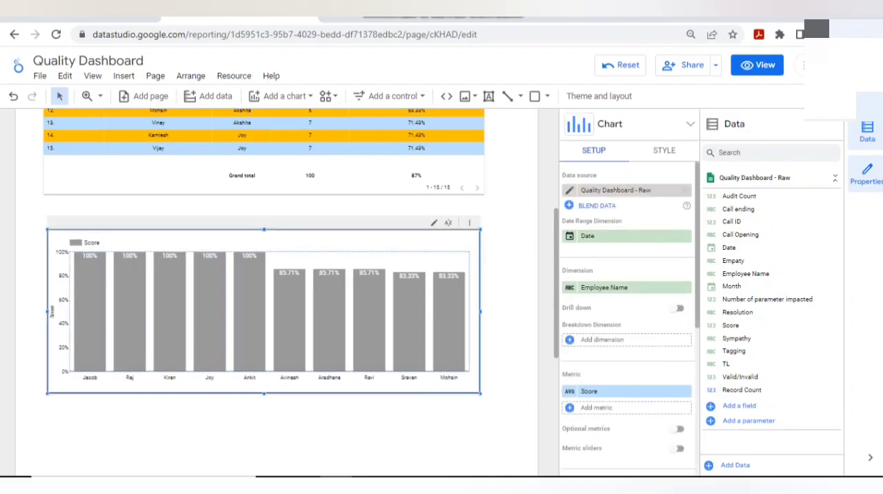
# - Preview the report in view mode and check the column chart and the employee quality scores table
pyautogui.click(758, 65)
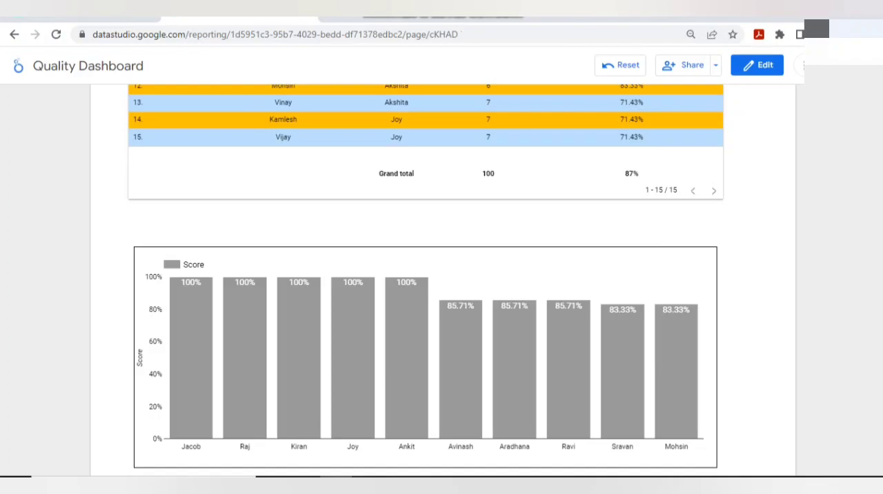
pyautogui.scroll(-2, 426, 276)
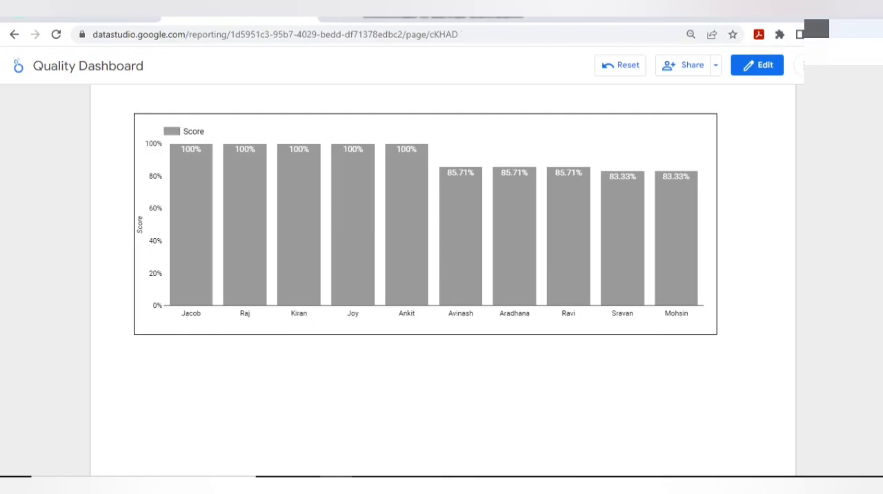
pyautogui.scroll(6, 142, 192)
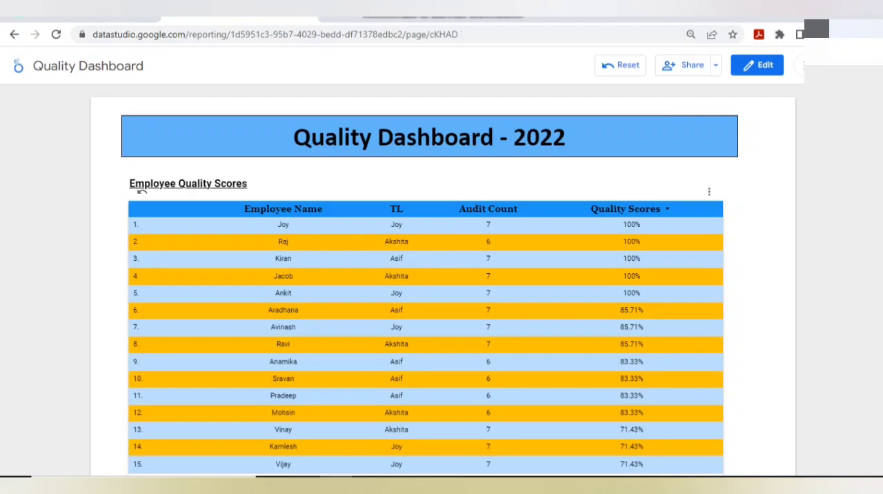
# - Test cross-filtering of the column chart by selecting the first four rows of the table, and return to edit mode
pyautogui.click(142, 225)
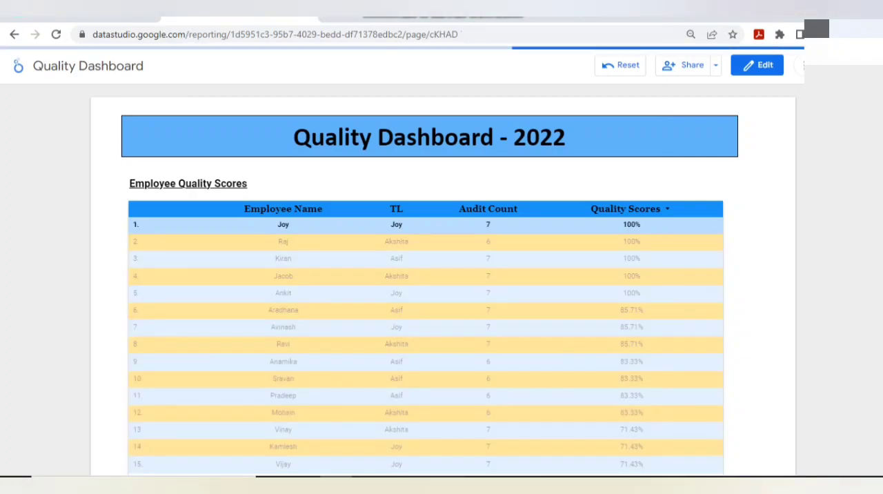
pyautogui.scroll(-5, 141, 224)
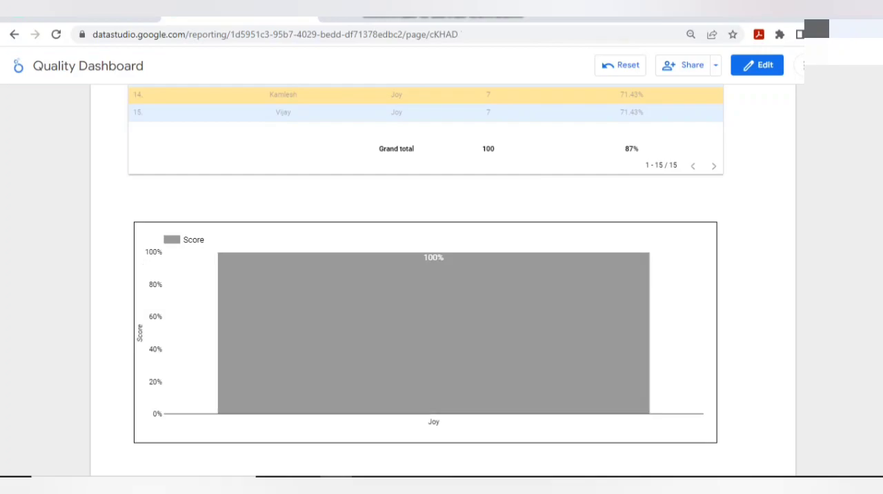
pyautogui.scroll(5, 142, 181)
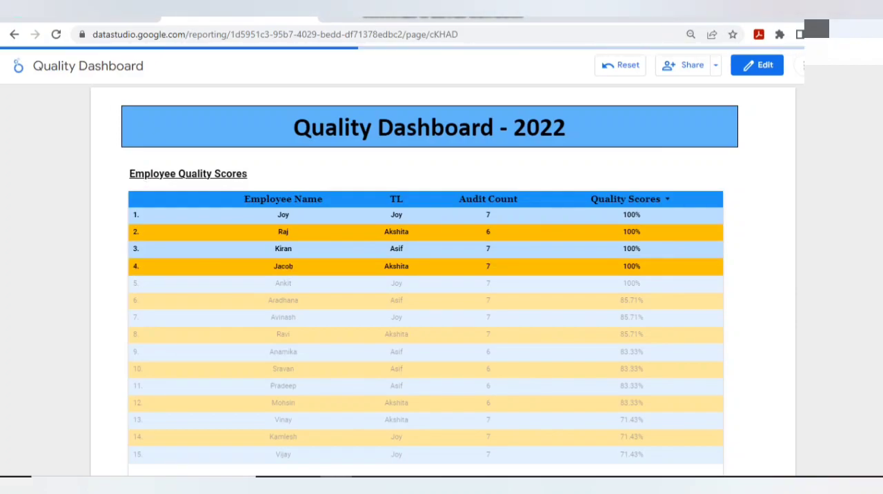
pyautogui.hotkey('ctrl', 'a')
pyautogui.scroll(-5, 426, 290)
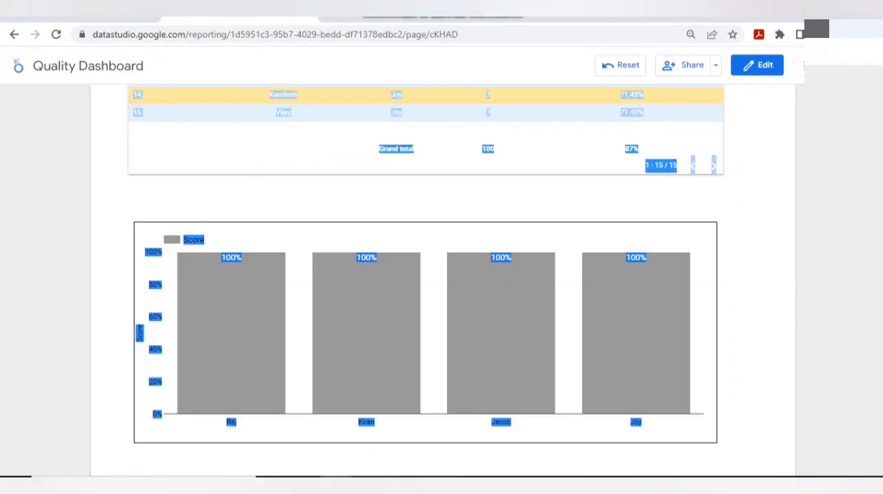
pyautogui.click(748, 290)
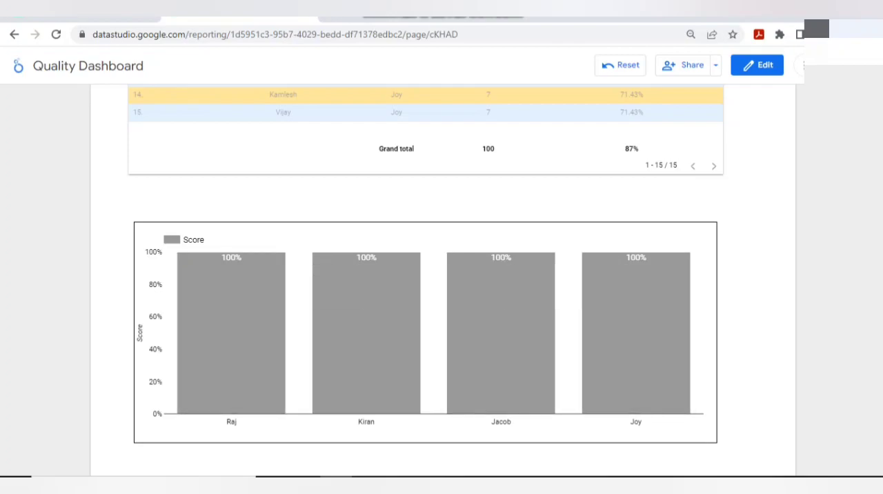
pyautogui.scroll(5, 442, 289)
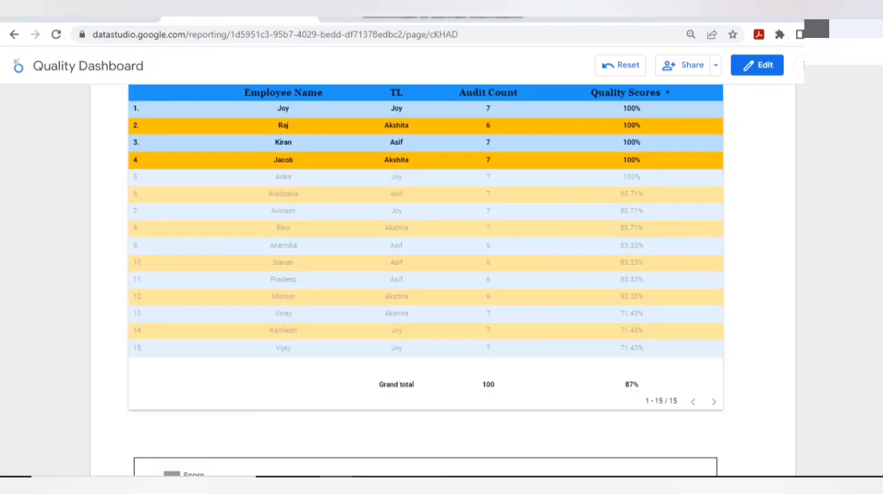
pyautogui.click(757, 65)
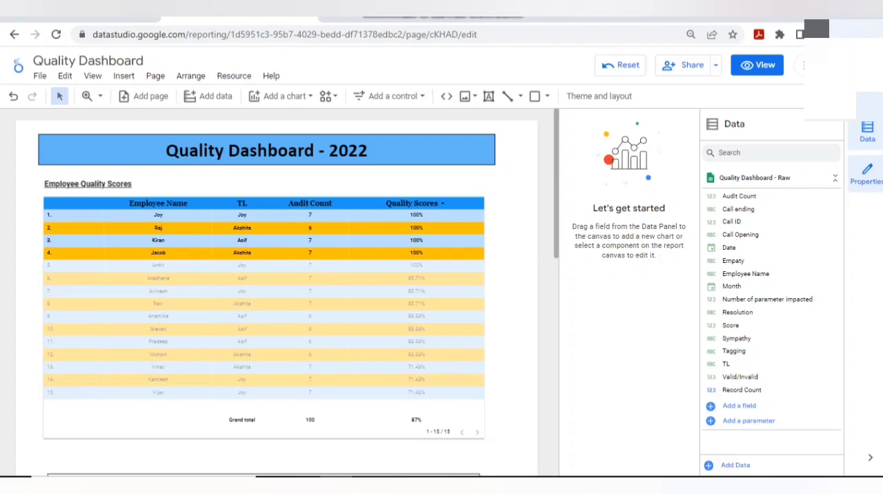
pyautogui.scroll(-2, 276, 290)
pyautogui.scroll(-2, 276, 290)
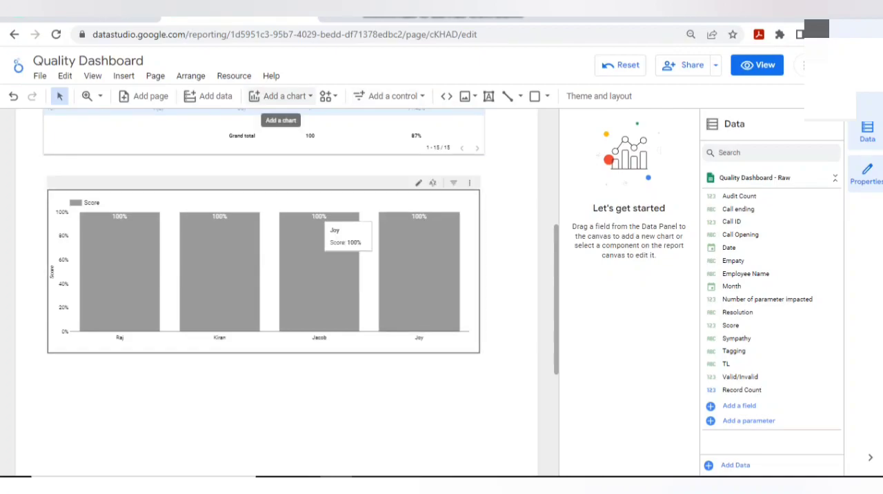
pyautogui.click(283, 96)
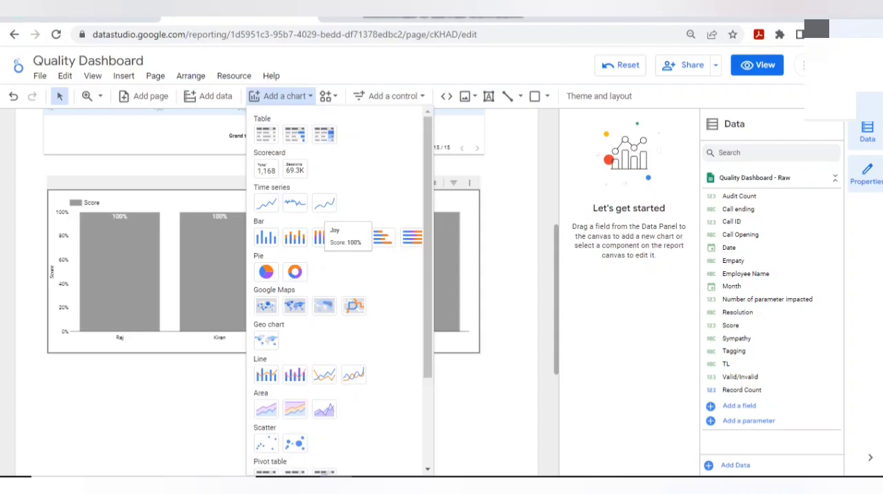
pyautogui.press('Escape')
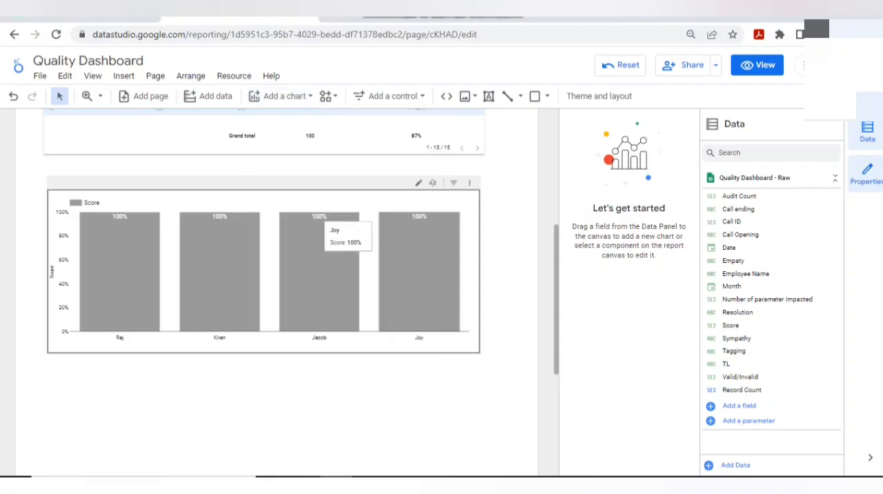
# - Duplicate the "Employee Quality Scores" heading text box above the table
pyautogui.scroll(4, 265, 292)
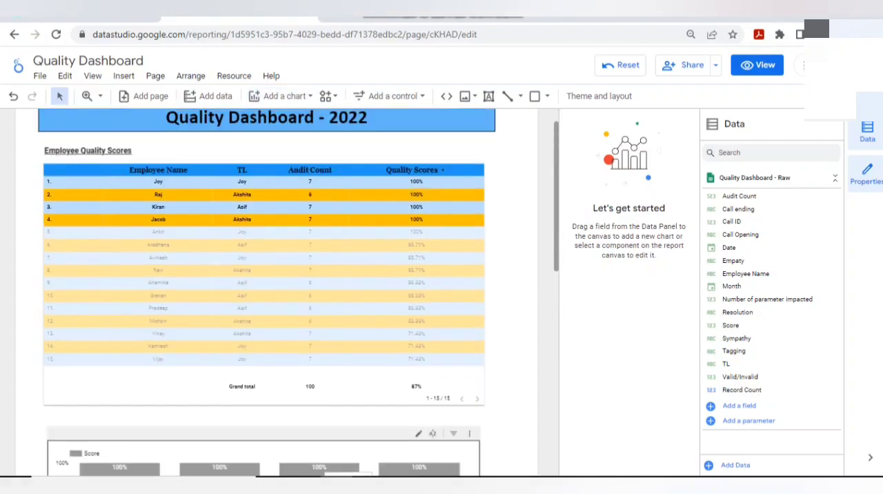
pyautogui.click(265, 291)
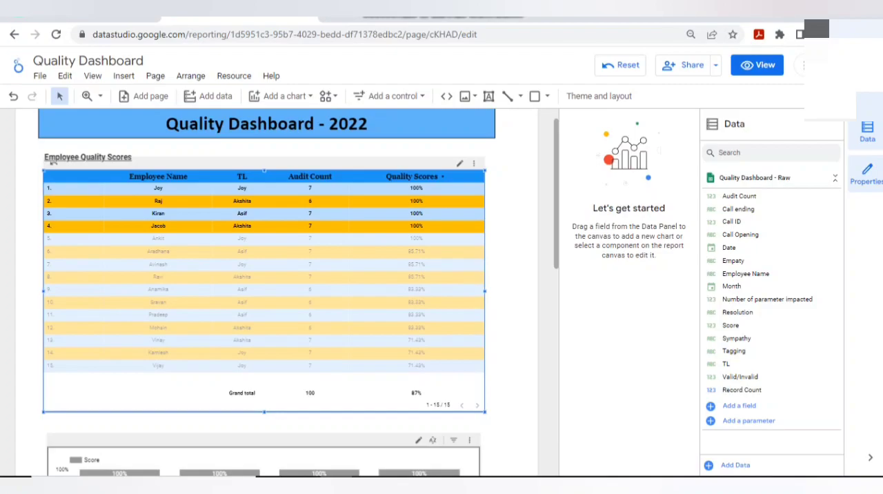
pyautogui.click(53, 159)
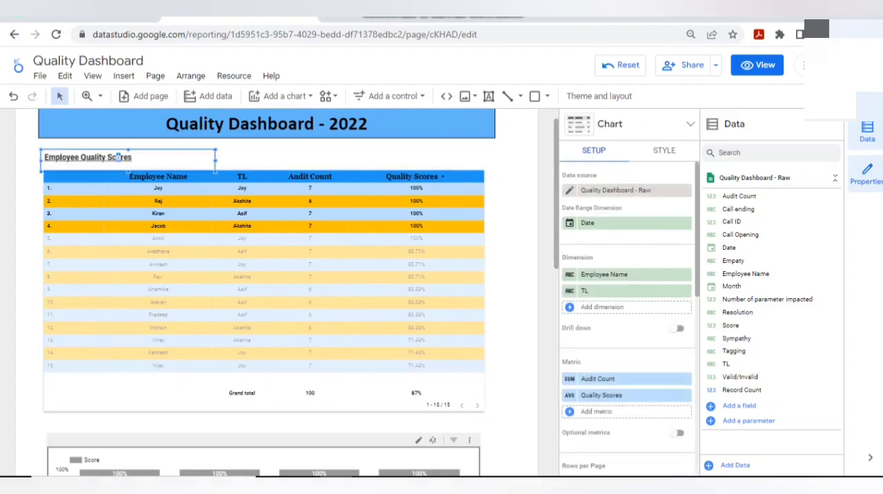
pyautogui.click(118, 157)
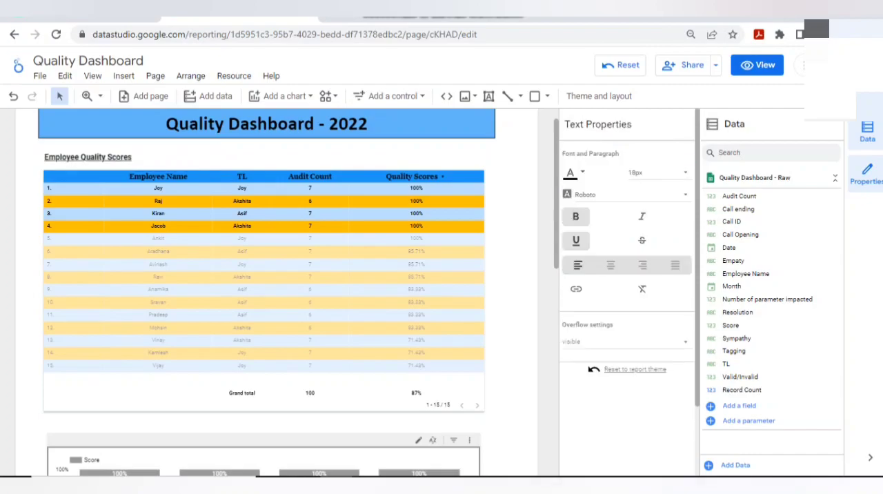
pyautogui.click(124, 157)
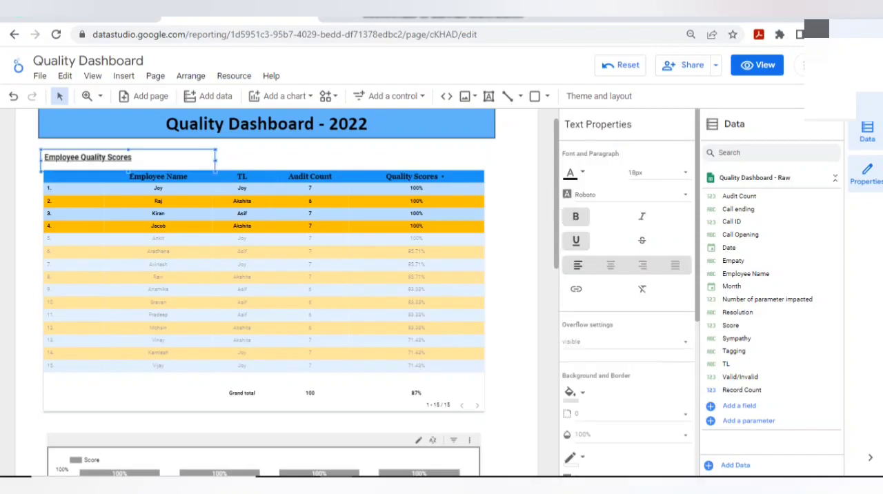
pyautogui.hotkey('ctrl', 'v')
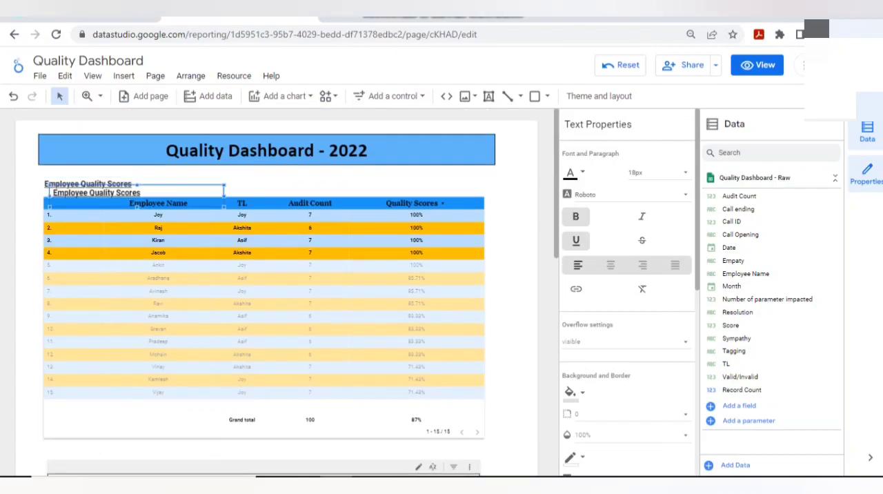
# - Move the duplicated "Employee Quality Scores" heading into the gap between the table and the column chart, aligned with the chart's left edge
pyautogui.click(88, 182)
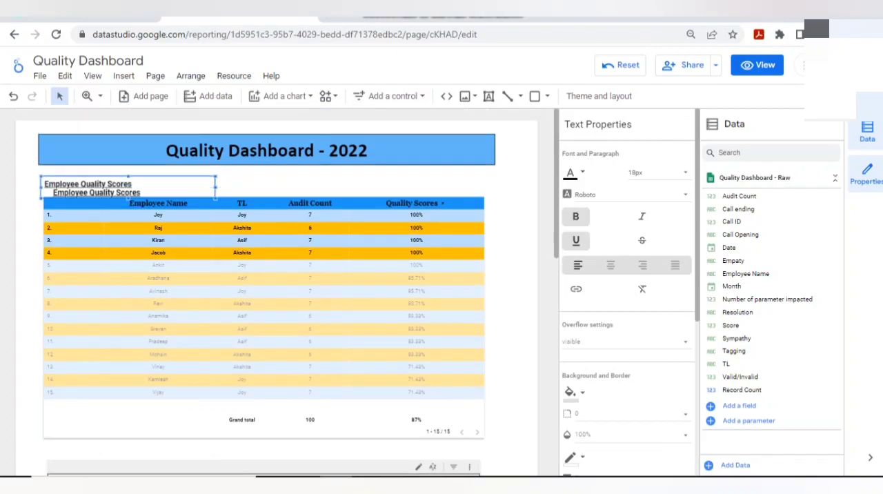
pyautogui.click(88, 186)
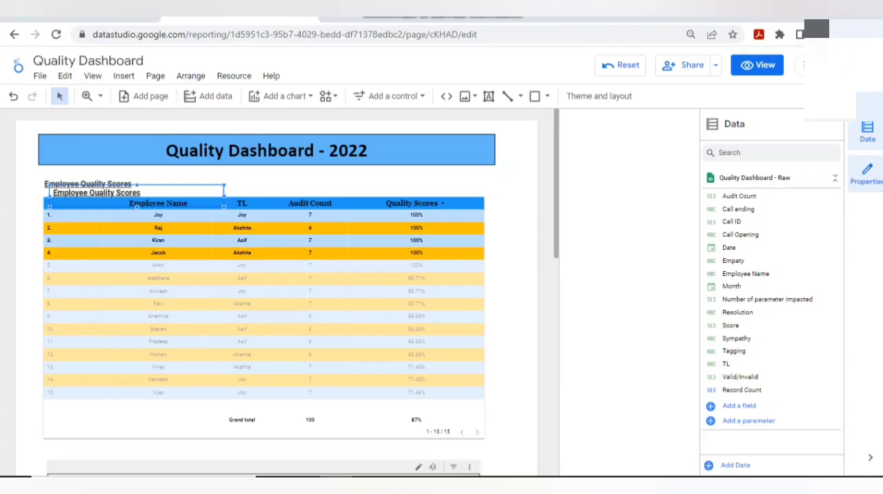
pyautogui.click(51, 193)
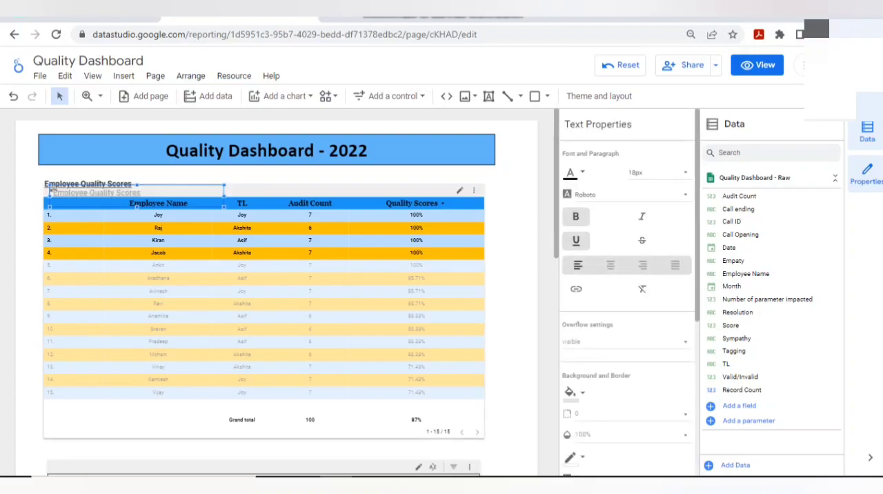
pyautogui.moveTo(51, 192); pyautogui.dragTo(41, 338)
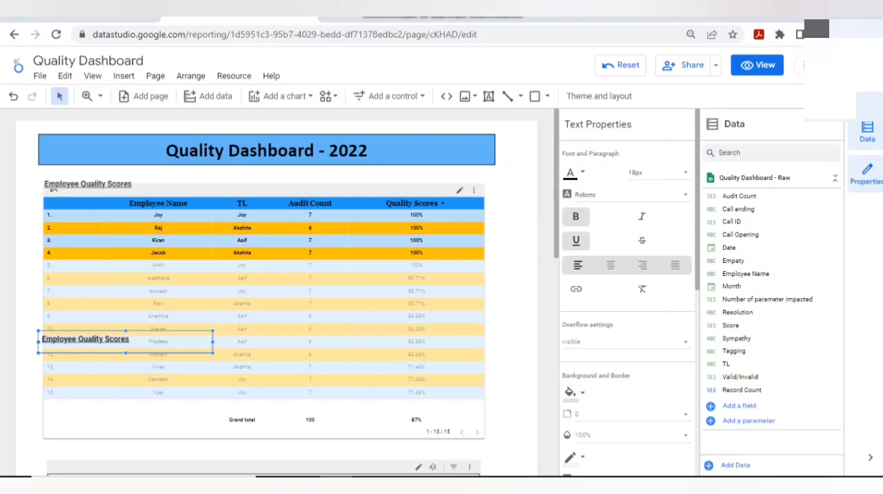
pyautogui.moveTo(41, 338)
pyautogui.mouseDown()
pyautogui.moveTo(47, 468)
pyautogui.moveTo(45, 453)
pyautogui.mouseUp()
# - Preview the report in view mode to check the heading above the column chart, and return to edit mode
pyautogui.click(757, 64)
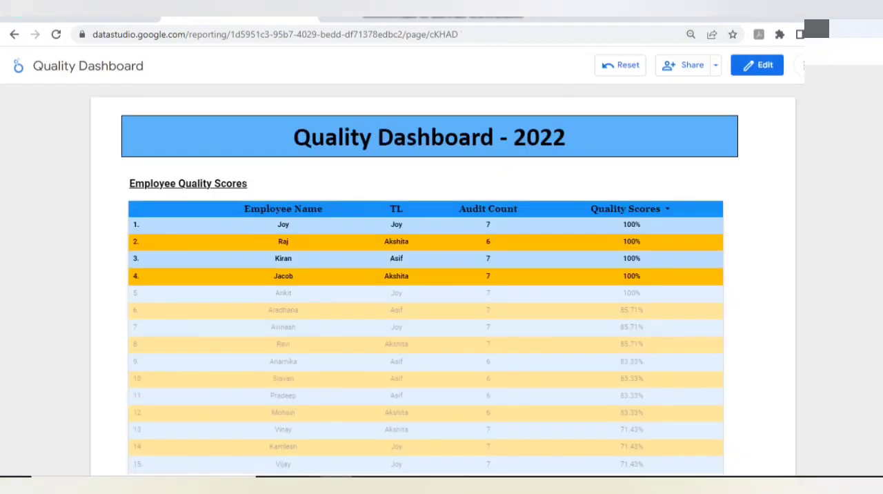
pyautogui.scroll(-5, 442, 276)
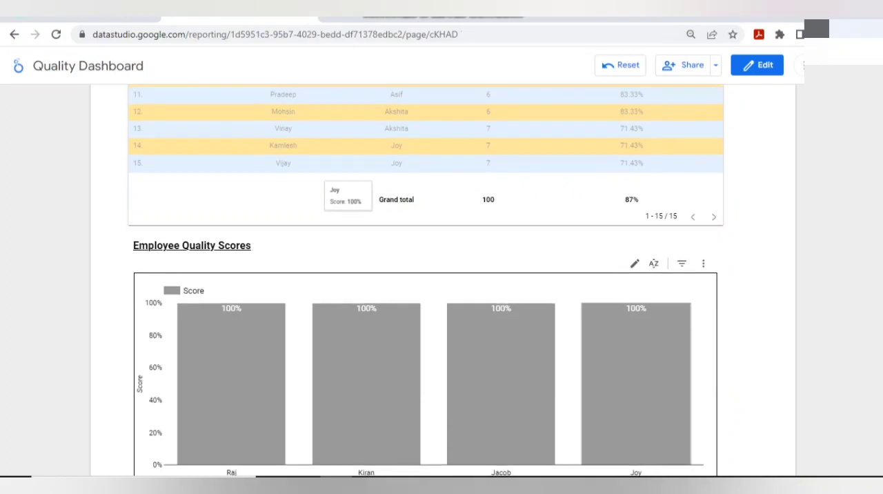
pyautogui.scroll(-3, 442, 276)
pyautogui.scroll(7, 442, 276)
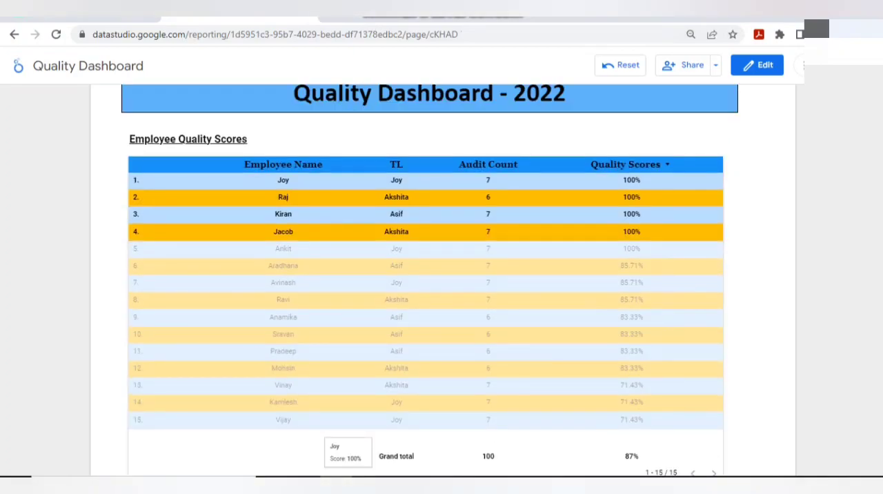
pyautogui.click(757, 65)
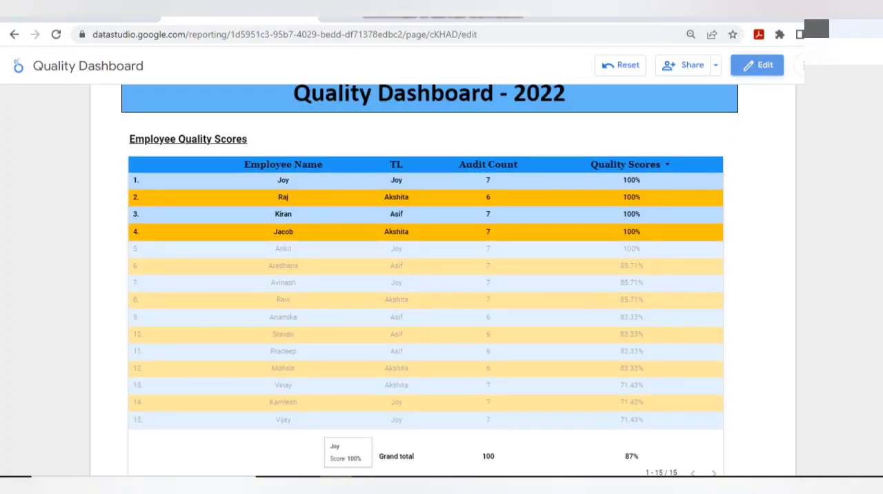